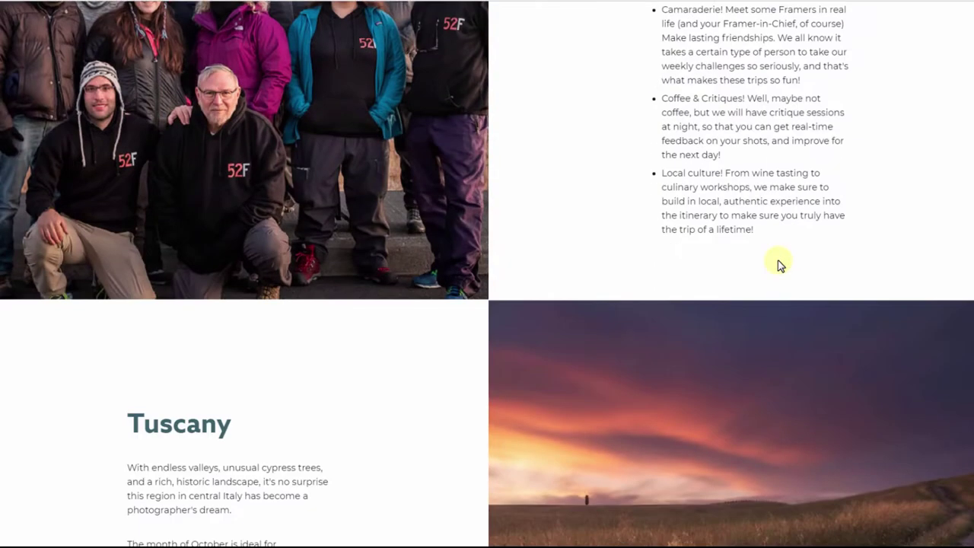
Scroll through the itinerary, 3,150€ price and leaders sections, then back up toward Tuscany
{"action": "scroll", "coordinate": [778, 259], "scroll_direction": "down", "scroll_amount": 10}
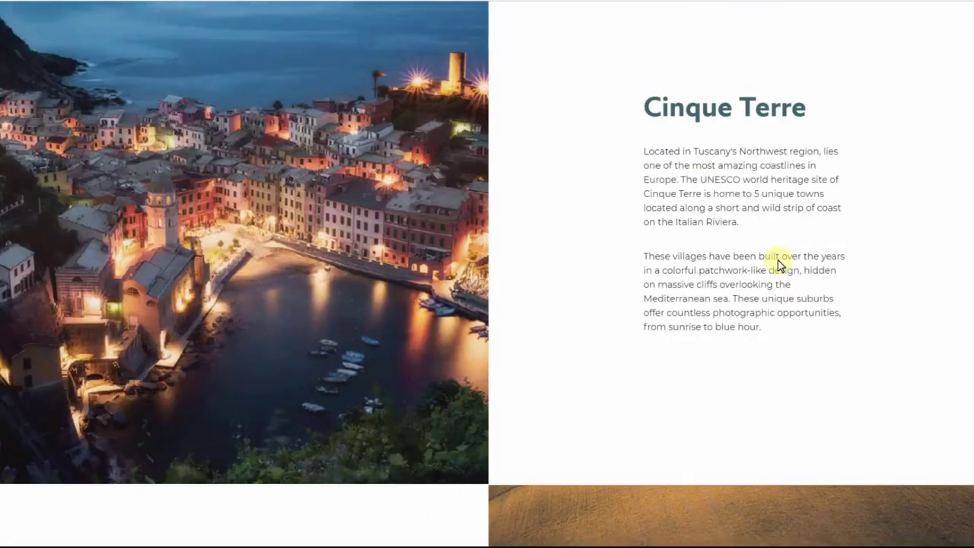
{"action": "scroll", "coordinate": [778, 259], "scroll_direction": "down", "scroll_amount": 6}
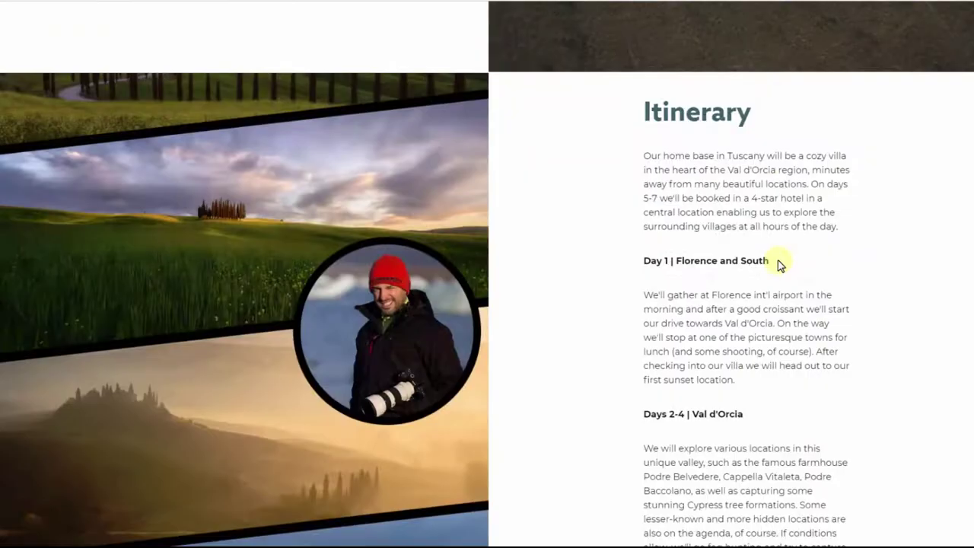
{"action": "scroll", "coordinate": [778, 264], "scroll_direction": "down", "scroll_amount": 8}
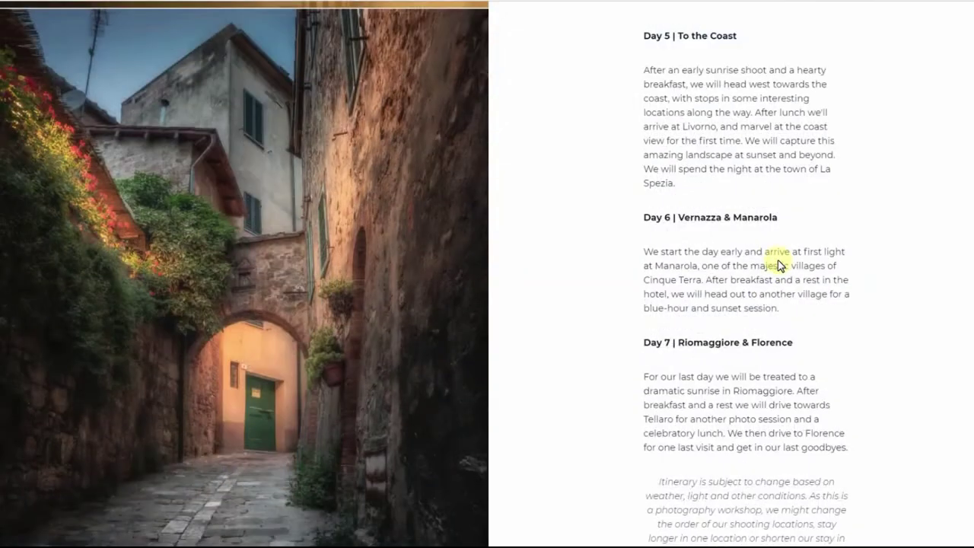
{"action": "scroll", "coordinate": [778, 264], "scroll_direction": "down", "scroll_amount": 15}
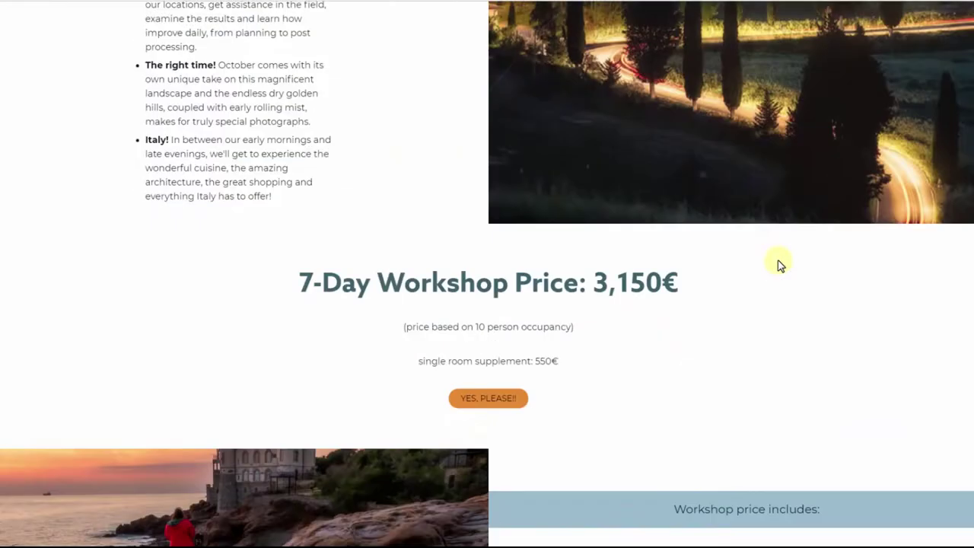
{"action": "scroll", "coordinate": [778, 258], "scroll_direction": "down", "scroll_amount": 12}
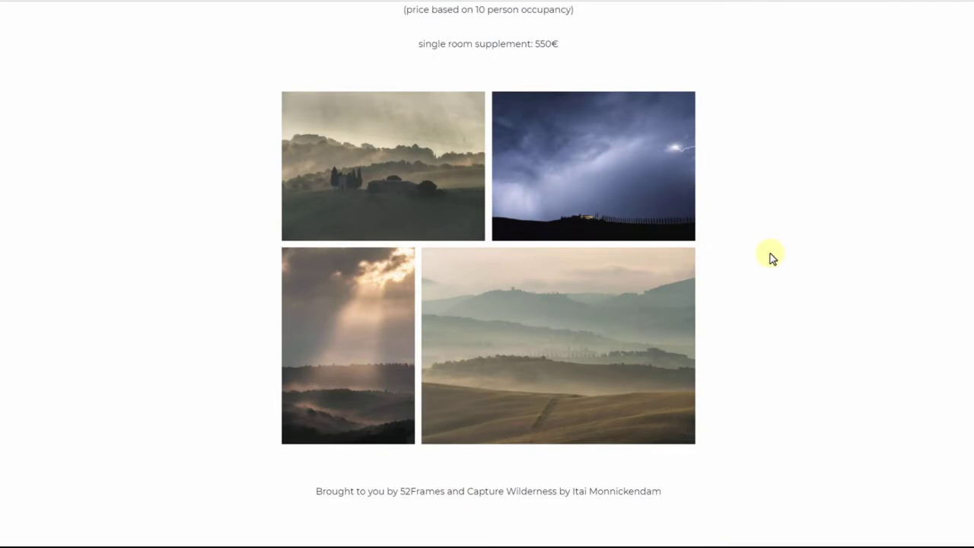
{"action": "scroll", "coordinate": [760, 262], "scroll_direction": "up", "scroll_amount": 20}
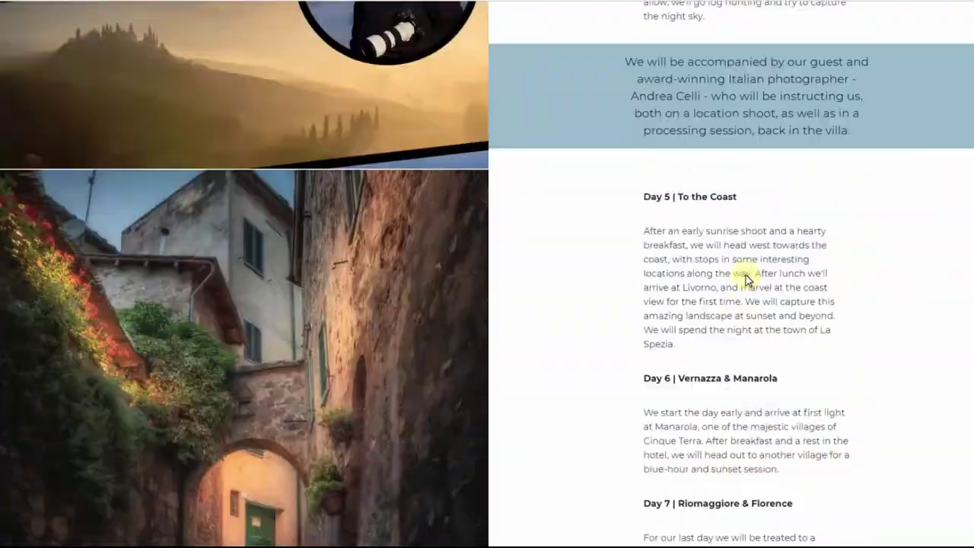
{"action": "scroll", "coordinate": [746, 280], "scroll_direction": "up", "scroll_amount": 20}
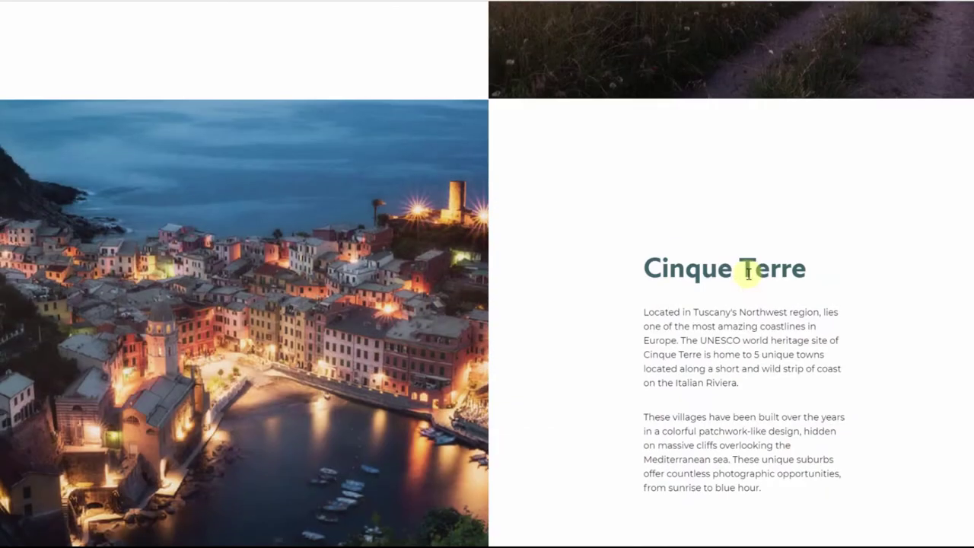
{"action": "scroll", "coordinate": [358, 302], "scroll_direction": "down", "scroll_amount": 1}
{"action": "scroll", "coordinate": [359, 300], "scroll_direction": "down", "scroll_amount": 1}
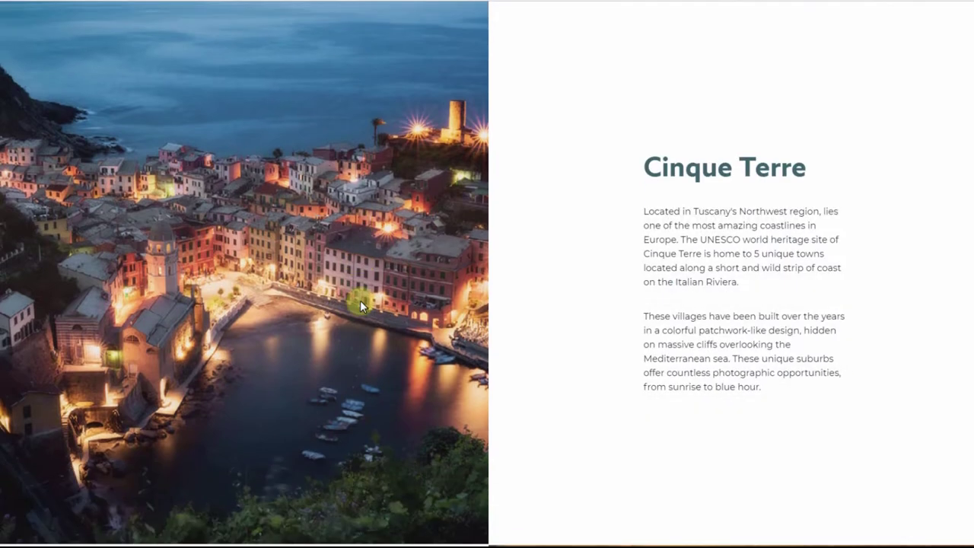
{"action": "scroll", "coordinate": [275, 272], "scroll_direction": "up", "scroll_amount": 1}
{"action": "scroll", "coordinate": [275, 274], "scroll_direction": "up", "scroll_amount": 1}
{"action": "scroll", "coordinate": [259, 206], "scroll_direction": "down", "scroll_amount": 20}
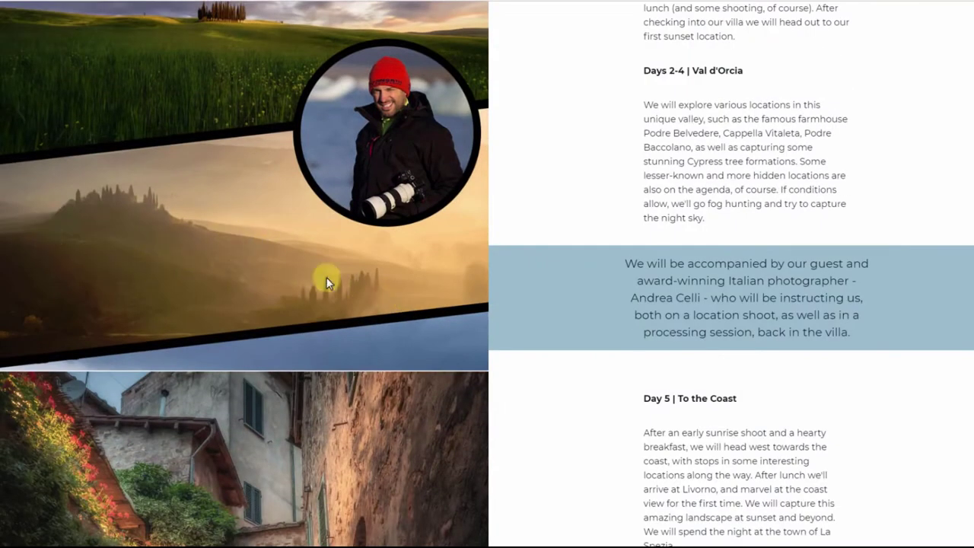
{"action": "scroll", "coordinate": [659, 295], "scroll_direction": "down", "scroll_amount": 15}
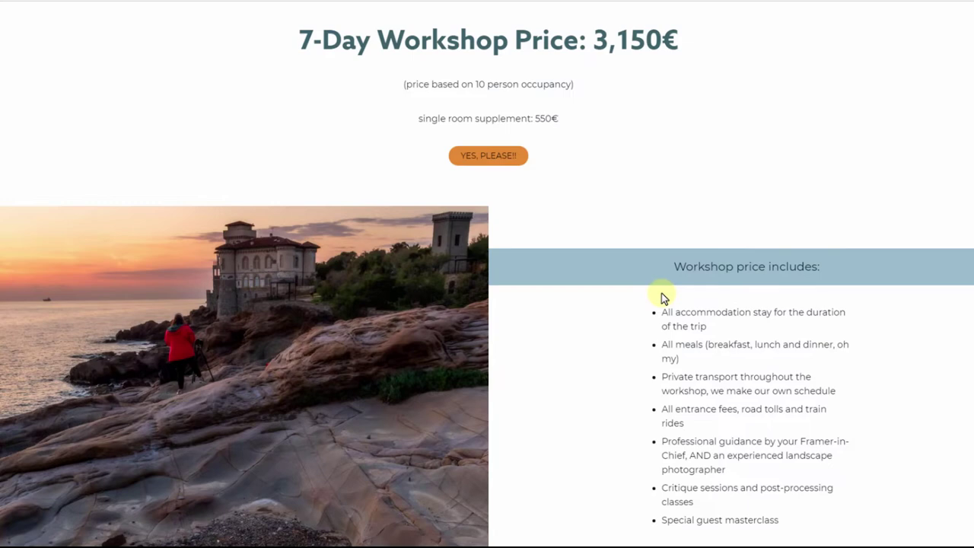
{"action": "scroll", "coordinate": [660, 296], "scroll_direction": "down", "scroll_amount": 12}
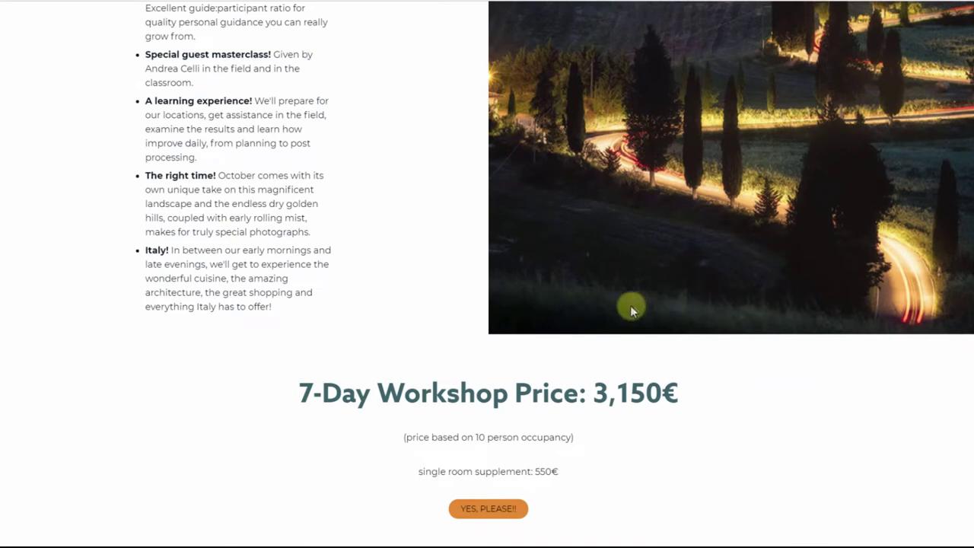
{"action": "scroll", "coordinate": [616, 305], "scroll_direction": "up", "scroll_amount": 8}
{"action": "scroll", "coordinate": [604, 304], "scroll_direction": "up", "scroll_amount": 15}
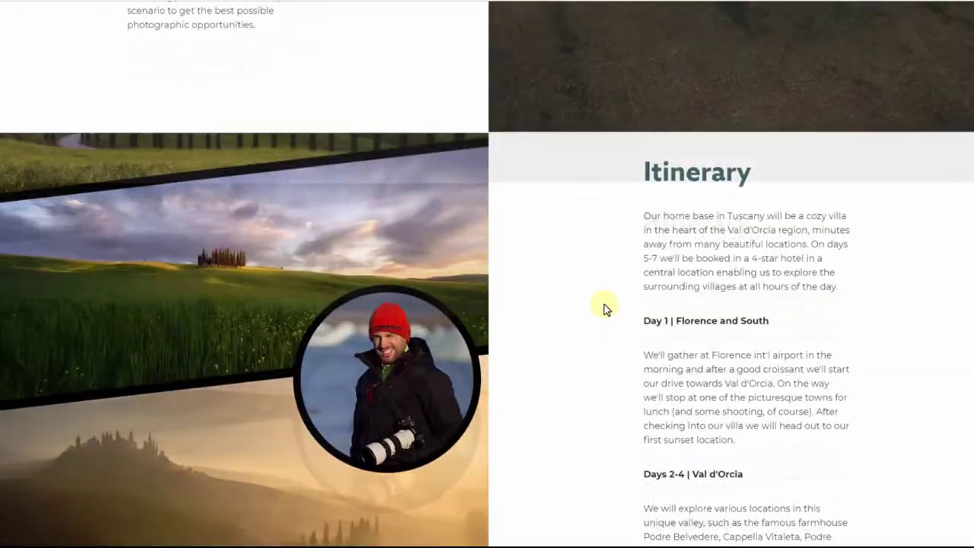
{"action": "scroll", "coordinate": [604, 306], "scroll_direction": "up", "scroll_amount": 15}
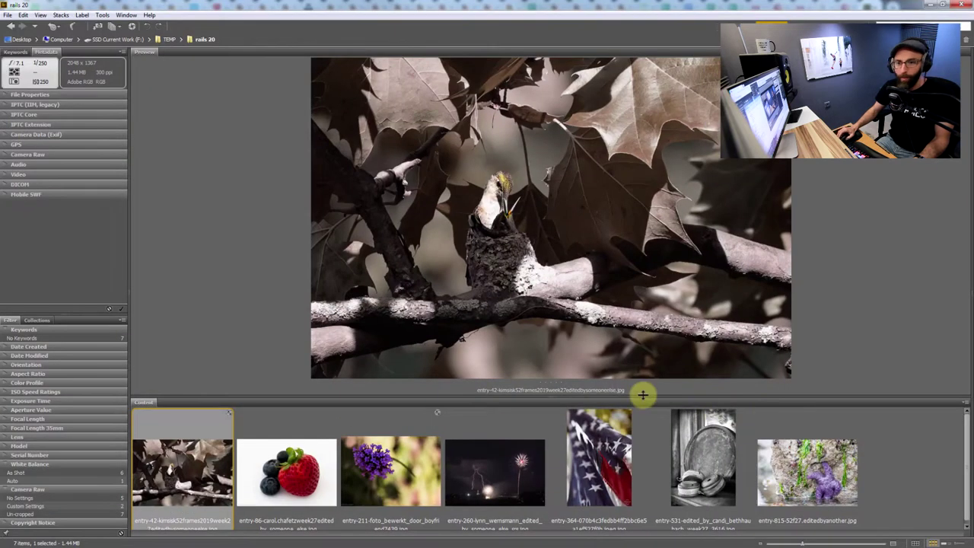
Compare all seven 'rails 20' entries, then preview the hummingbird-in-leaves photo full-screen
{"action": "left_click_drag", "start_coordinate": [887, 504], "coordinate": [225, 449]}
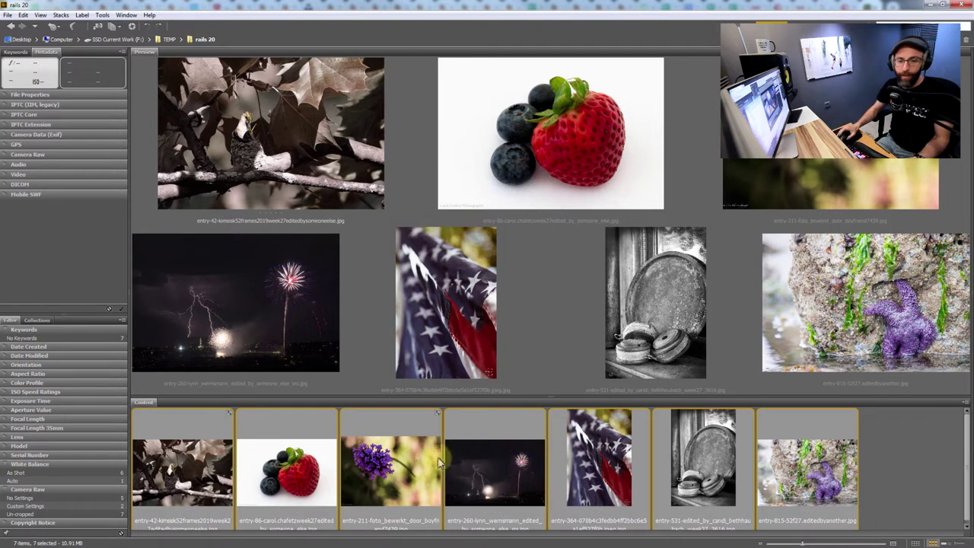
{"action": "left_click", "coordinate": [183, 477]}
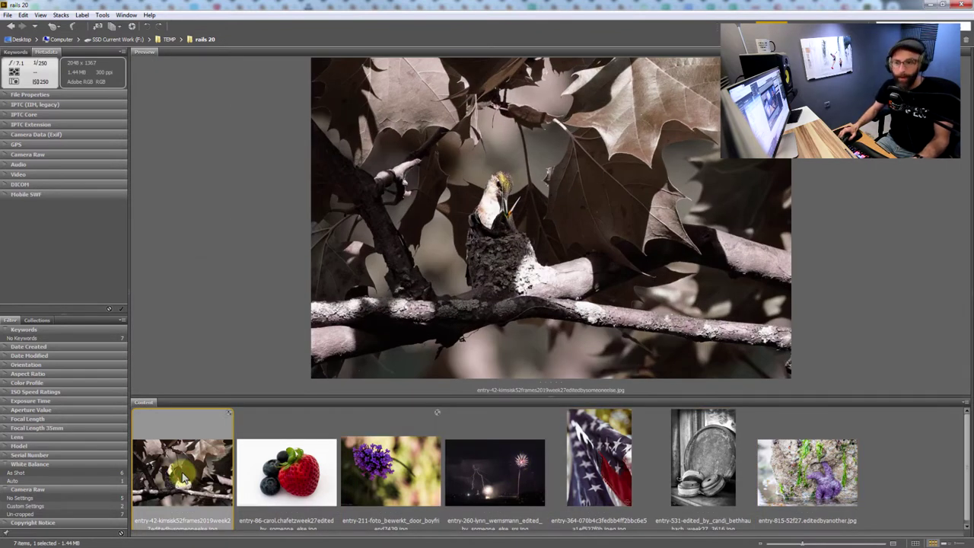
{"action": "key", "text": "space"}
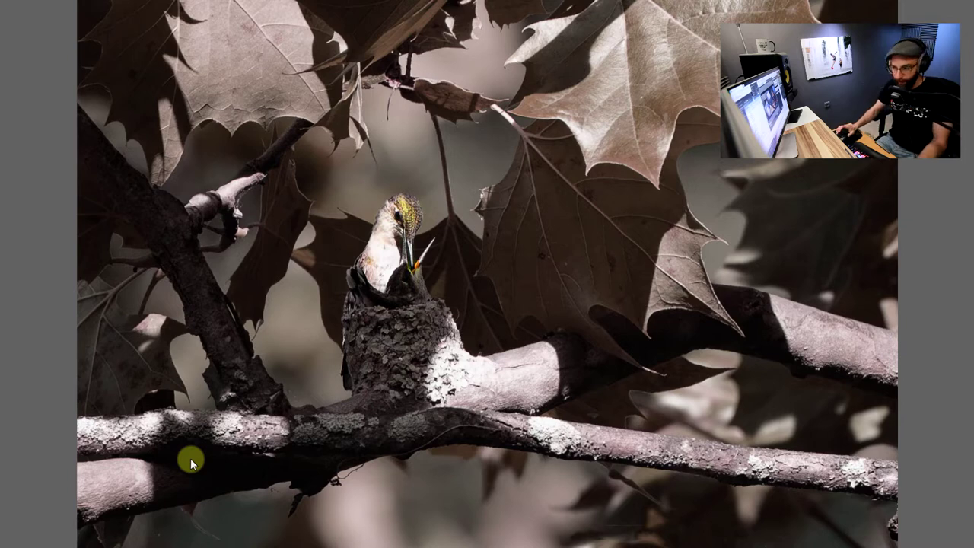
Zoom to 100%, then 400%, on the hummingbird's throat
{"action": "left_click", "coordinate": [403, 277]}
{"action": "scroll", "coordinate": [403, 278], "scroll_direction": "up", "scroll_amount": 1}
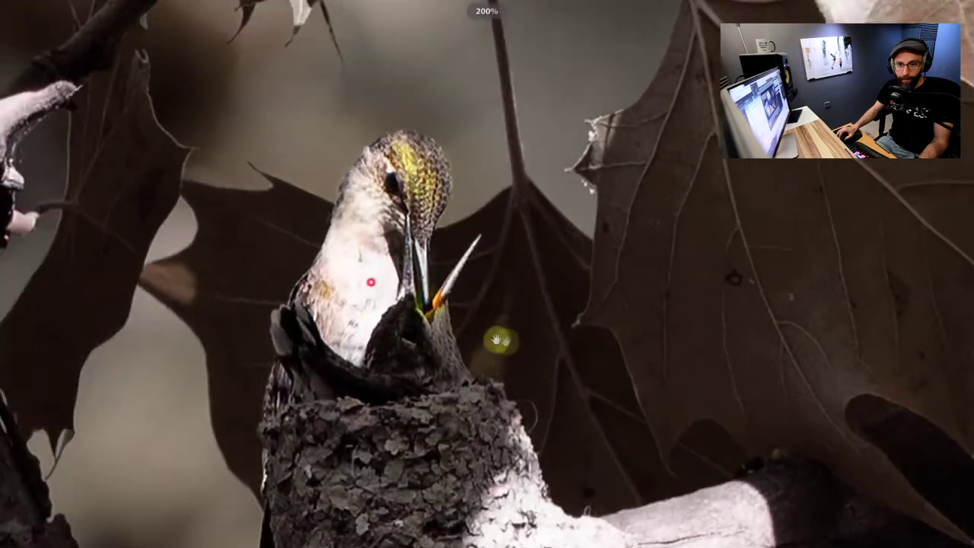
{"action": "scroll", "coordinate": [473, 365], "scroll_direction": "up", "scroll_amount": 1}
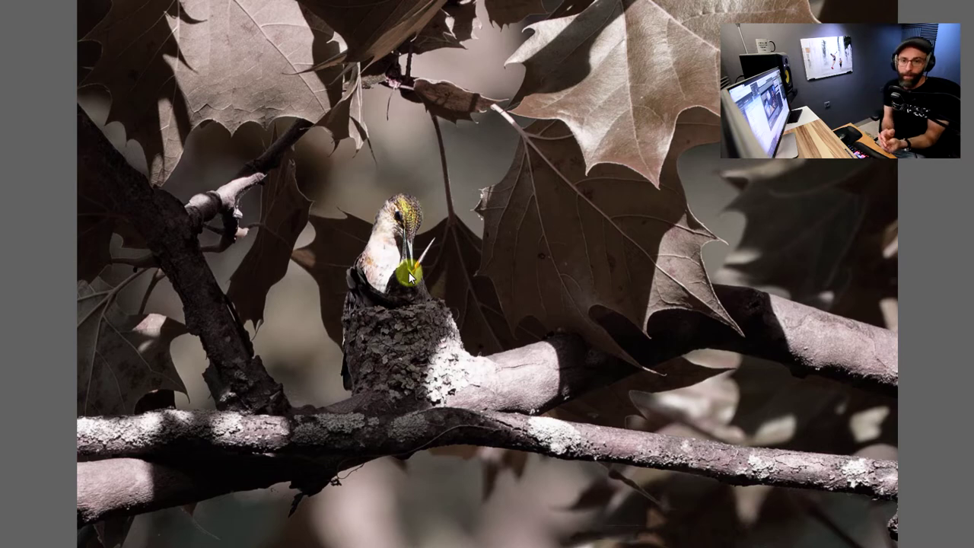
Leave the full-screen preview and open the hummingbird photo in Camera Raw
{"action": "key", "text": "space"}
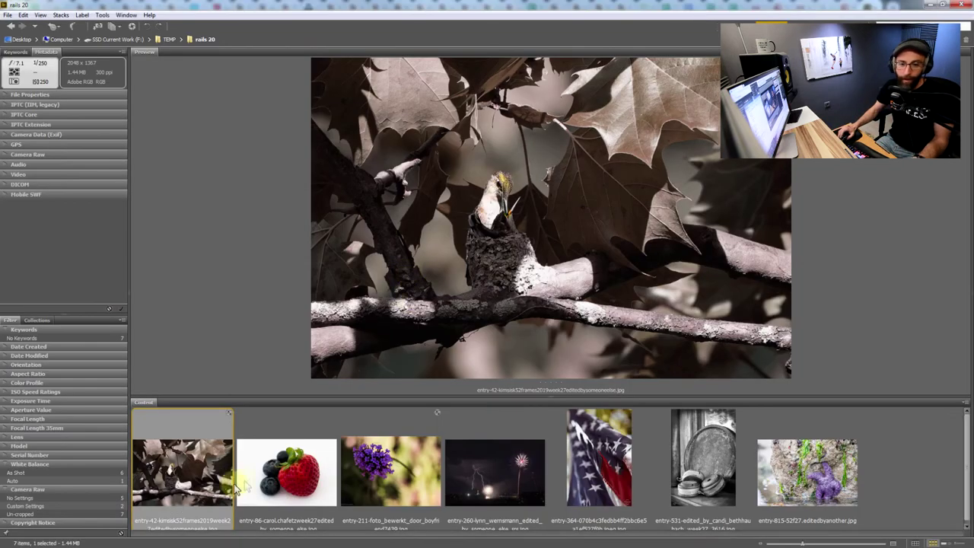
{"action": "right_click", "coordinate": [201, 499]}
{"action": "left_click", "coordinate": [268, 240]}
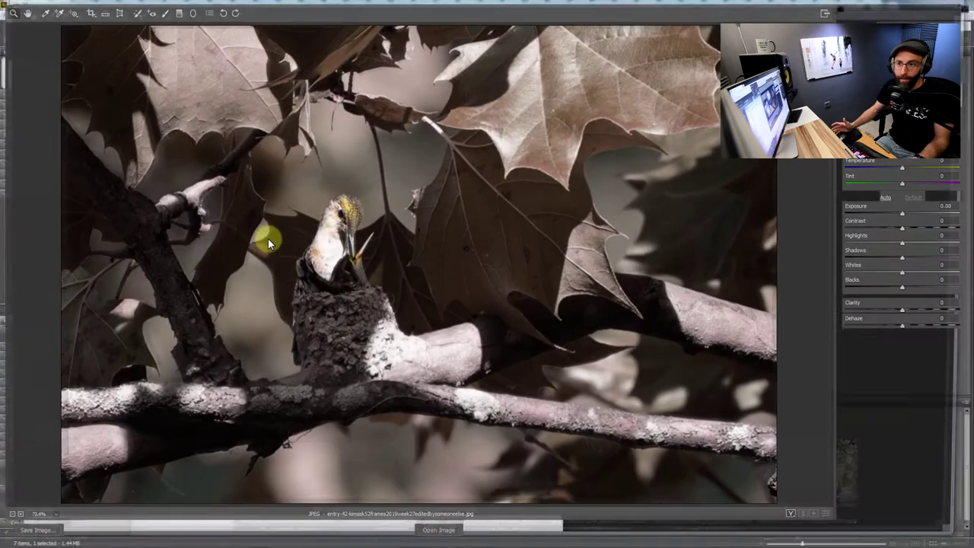
With a size-15 Adjustment Brush, paint the bird's throat and raise its exposure
{"action": "left_click", "coordinate": [165, 13]}
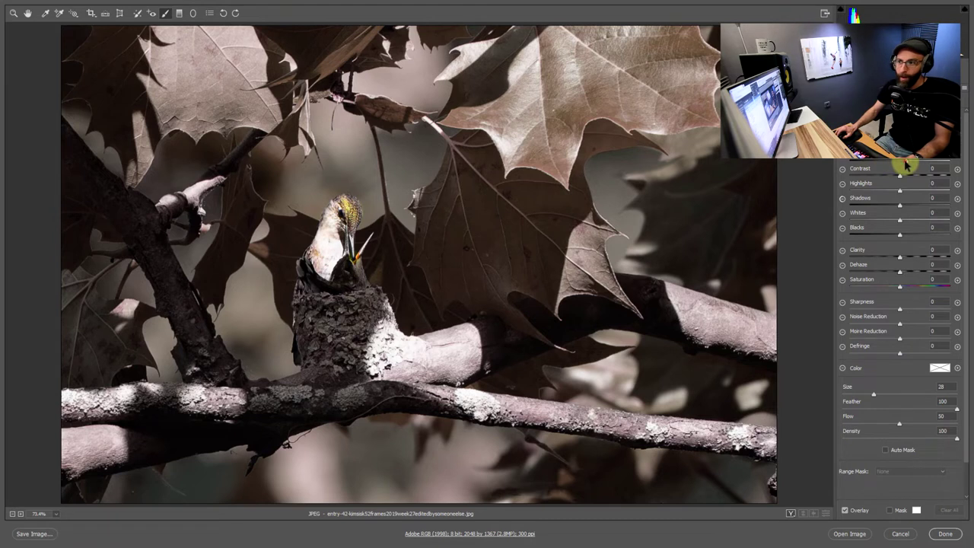
{"action": "mouse_move", "coordinate": [426, 262]}
{"action": "left_mouse_down"}
{"action": "mouse_move", "coordinate": [355, 272]}
{"action": "mouse_move", "coordinate": [363, 274]}
{"action": "mouse_move", "coordinate": [352, 265]}
{"action": "left_mouse_up"}
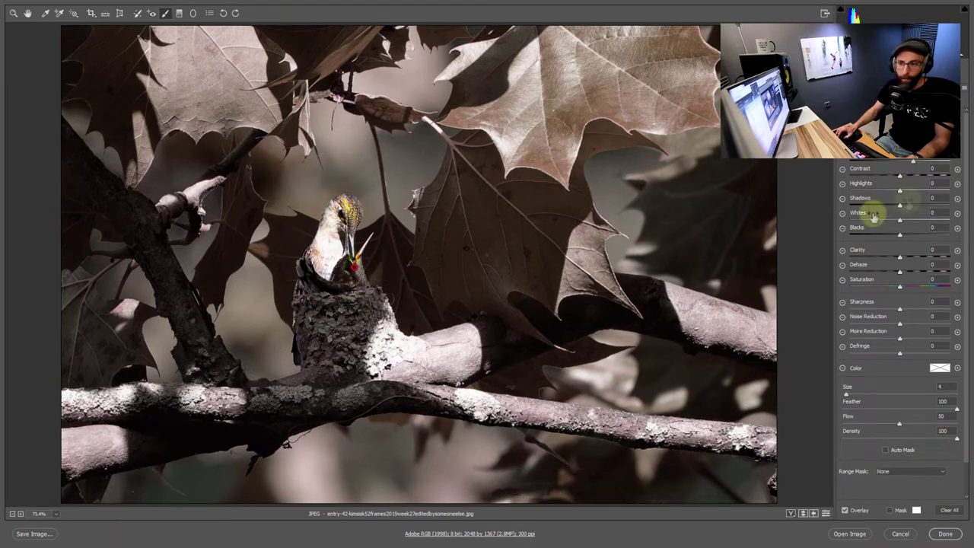
{"action": "left_click_drag", "start_coordinate": [923, 163], "coordinate": [937, 162]}
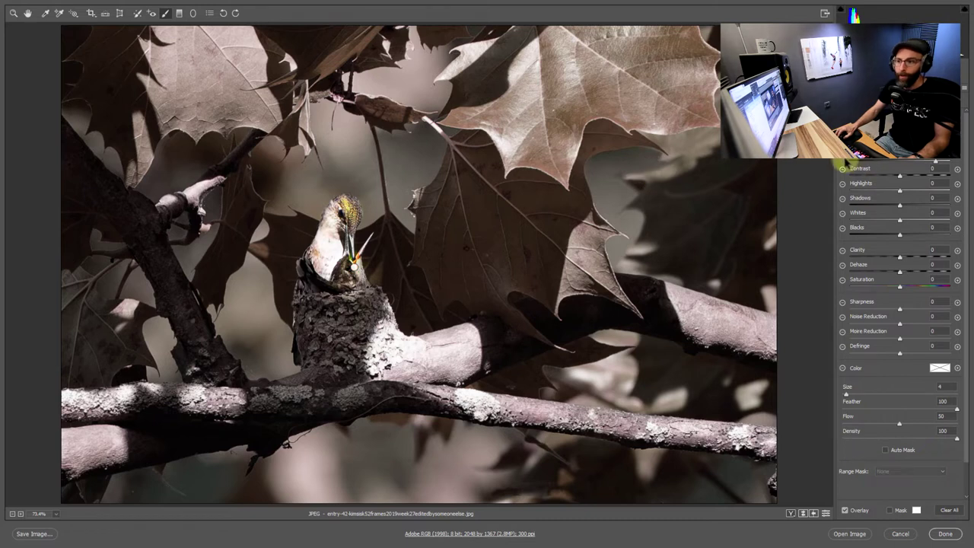
{"action": "key", "text": "bracketright"}
{"action": "key", "text": "bracketright"}
{"action": "key", "text": "bracketright"}
Brush-darken the leaves and branches surrounding the hummingbird
{"action": "left_click_drag", "start_coordinate": [520, 104], "coordinate": [550, 105]}
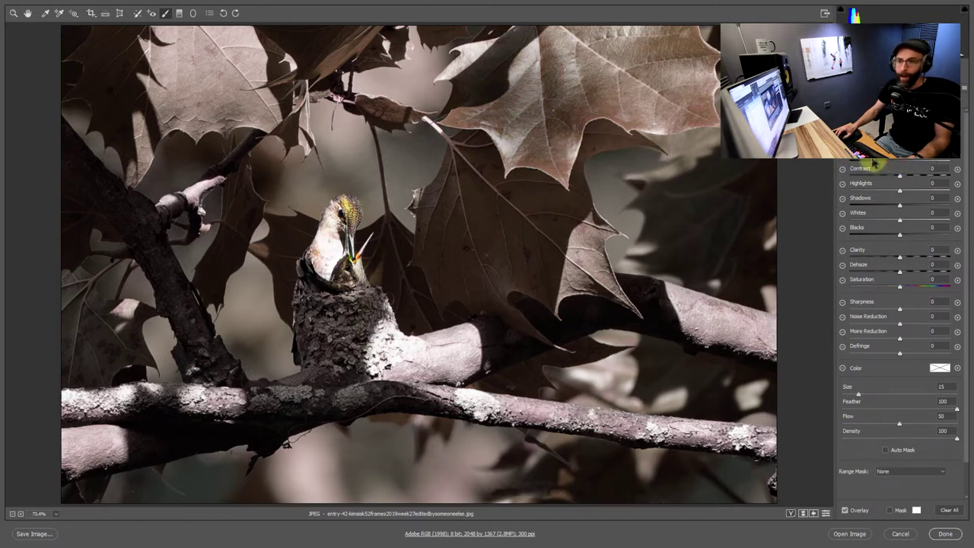
{"action": "mouse_move", "coordinate": [663, 43]}
{"action": "left_mouse_down"}
{"action": "mouse_move", "coordinate": [505, 99]}
{"action": "mouse_move", "coordinate": [516, 114]}
{"action": "mouse_move", "coordinate": [489, 145]}
{"action": "left_mouse_up"}
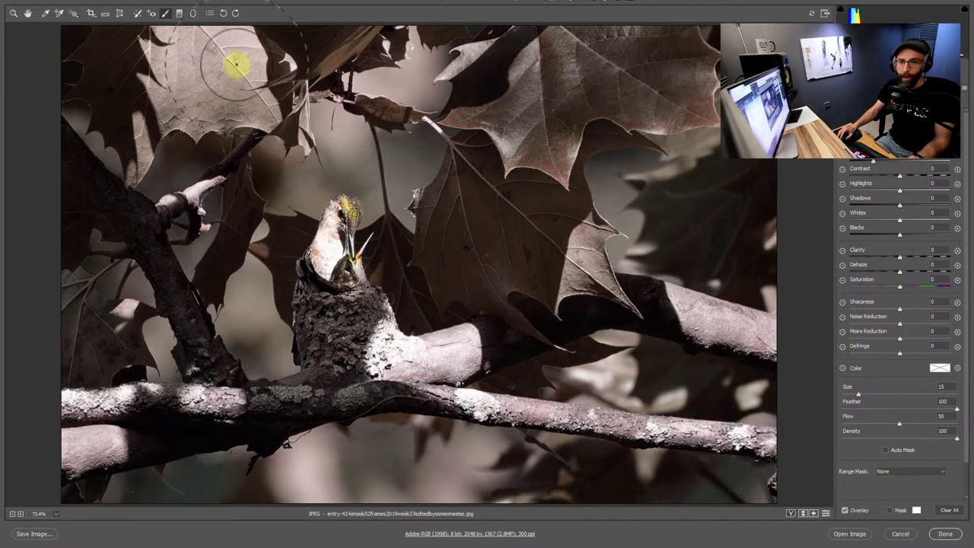
{"action": "mouse_move", "coordinate": [236, 67]}
{"action": "left_mouse_down"}
{"action": "mouse_move", "coordinate": [244, 90]}
{"action": "mouse_move", "coordinate": [204, 96]}
{"action": "mouse_move", "coordinate": [260, 73]}
{"action": "mouse_move", "coordinate": [145, 122]}
{"action": "mouse_move", "coordinate": [160, 190]}
{"action": "left_mouse_up"}
{"action": "mouse_move", "coordinate": [150, 411]}
{"action": "left_mouse_down"}
{"action": "mouse_move", "coordinate": [188, 428]}
{"action": "mouse_move", "coordinate": [446, 387]}
{"action": "mouse_move", "coordinate": [429, 365]}
{"action": "left_mouse_up"}
{"action": "key", "text": "bracketleft"}
{"action": "key", "text": "bracketleft"}
{"action": "key", "text": "bracketleft"}
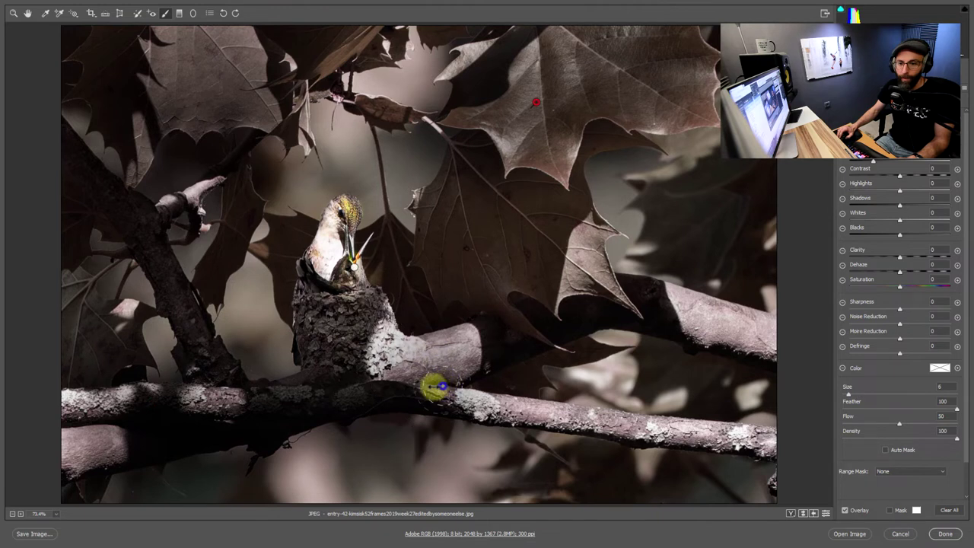
{"action": "key", "text": "bracketleft"}
{"action": "mouse_move", "coordinate": [456, 402]}
{"action": "left_mouse_down"}
{"action": "mouse_move", "coordinate": [626, 408]}
{"action": "mouse_move", "coordinate": [778, 431]}
{"action": "left_mouse_up"}
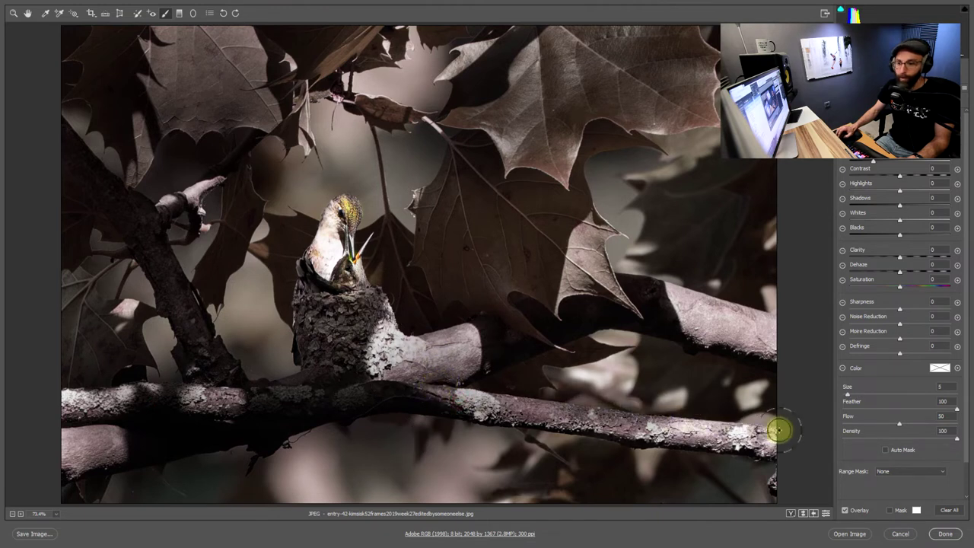
{"action": "mouse_move", "coordinate": [650, 302]}
{"action": "left_mouse_down"}
{"action": "mouse_move", "coordinate": [789, 331]}
{"action": "mouse_move", "coordinate": [664, 324]}
{"action": "mouse_move", "coordinate": [693, 326]}
{"action": "mouse_move", "coordinate": [646, 293]}
{"action": "left_mouse_up"}
{"action": "mouse_move", "coordinate": [548, 253]}
{"action": "left_mouse_down"}
{"action": "mouse_move", "coordinate": [562, 277]}
{"action": "mouse_move", "coordinate": [583, 261]}
{"action": "left_mouse_up"}
{"action": "left_click_drag", "start_coordinate": [158, 196], "coordinate": [211, 184]}
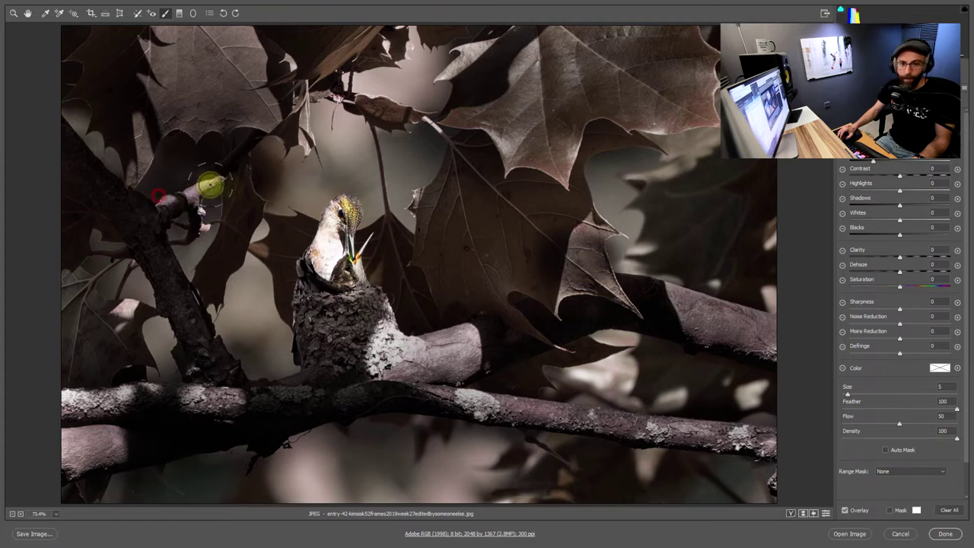
{"action": "mouse_move", "coordinate": [72, 404]}
{"action": "left_mouse_down"}
{"action": "mouse_move", "coordinate": [48, 413]}
{"action": "mouse_move", "coordinate": [81, 449]}
{"action": "left_mouse_up"}
{"action": "mouse_move", "coordinate": [372, 335]}
{"action": "left_mouse_down"}
{"action": "mouse_move", "coordinate": [381, 362]}
{"action": "mouse_move", "coordinate": [441, 340]}
{"action": "mouse_move", "coordinate": [456, 346]}
{"action": "left_mouse_up"}
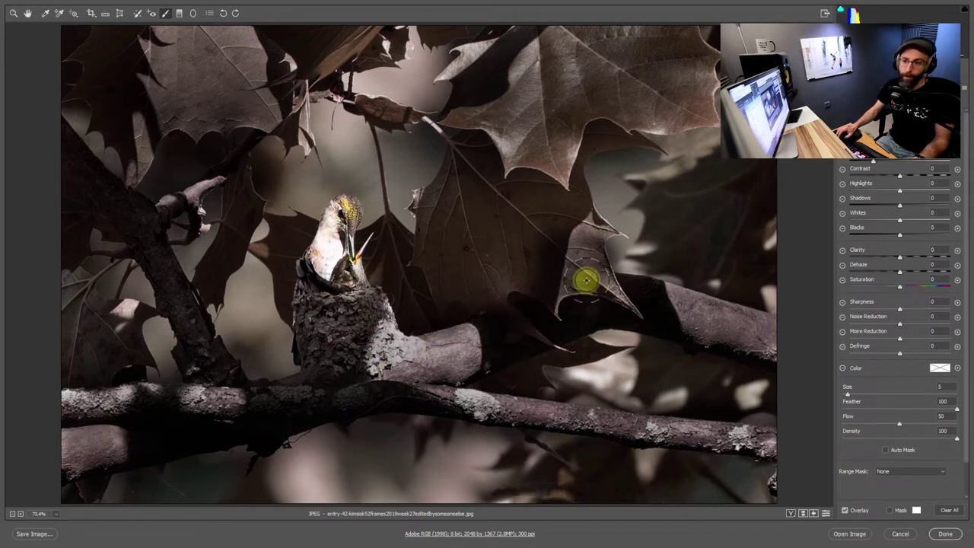
Compare the hummingbird edit against the original and accept it with Done
{"action": "left_click", "coordinate": [537, 101]}
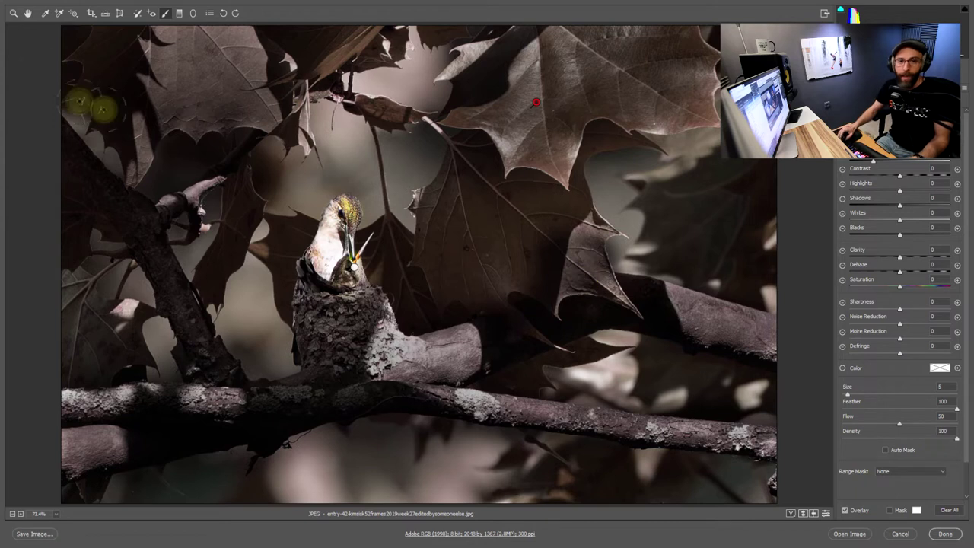
{"action": "left_click", "coordinate": [25, 13]}
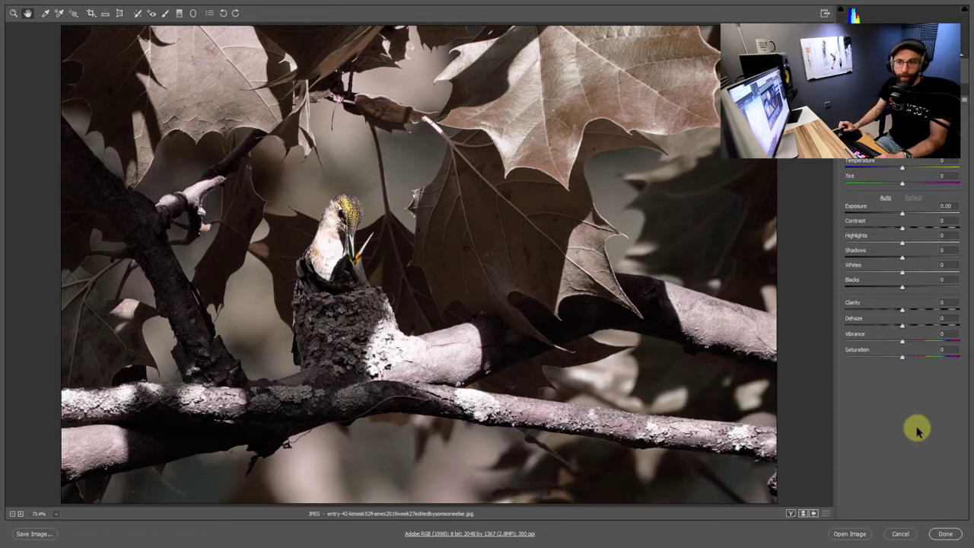
{"action": "key", "text": "p"}
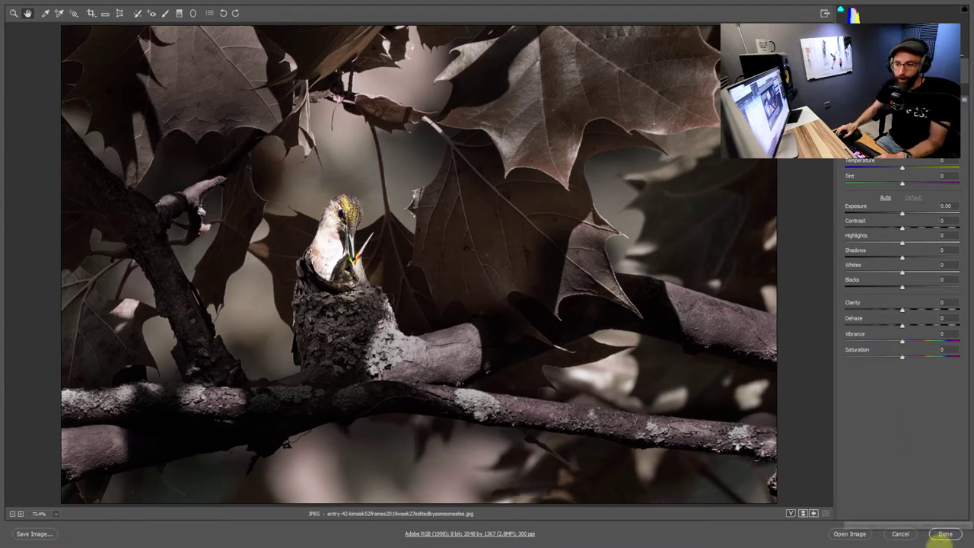
{"action": "left_click", "coordinate": [942, 535]}
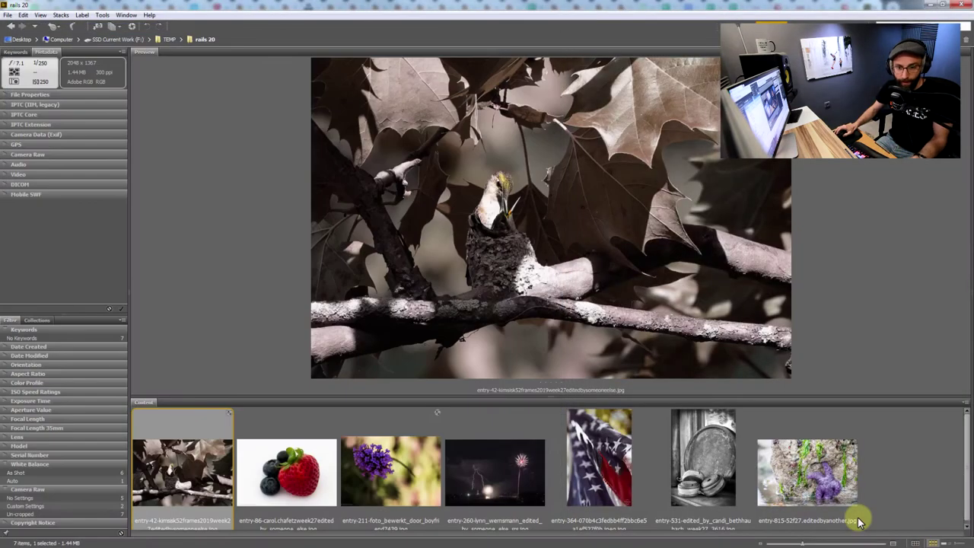
Open the strawberry and blueberries photo in Camera Raw
{"action": "left_click", "coordinate": [313, 472]}
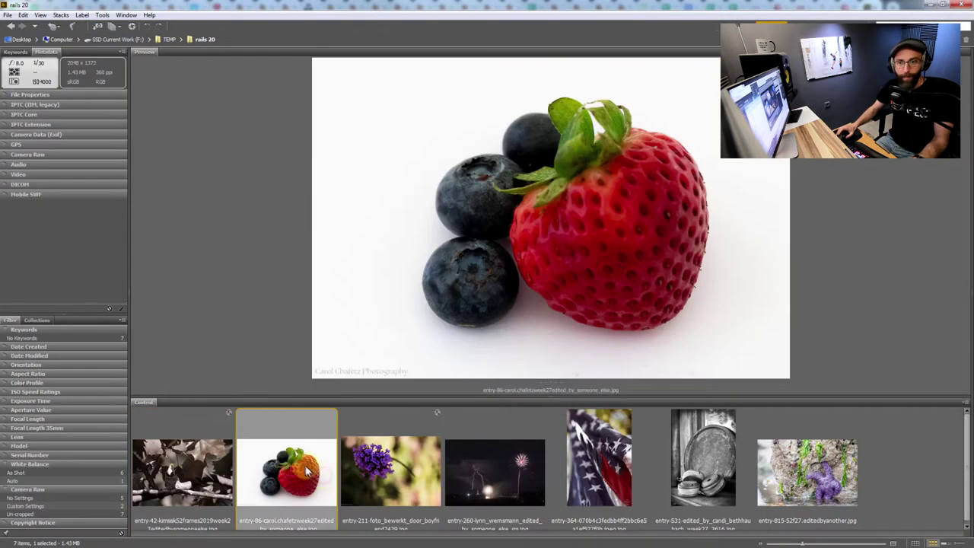
{"action": "right_click", "coordinate": [312, 444]}
{"action": "left_click", "coordinate": [365, 212]}
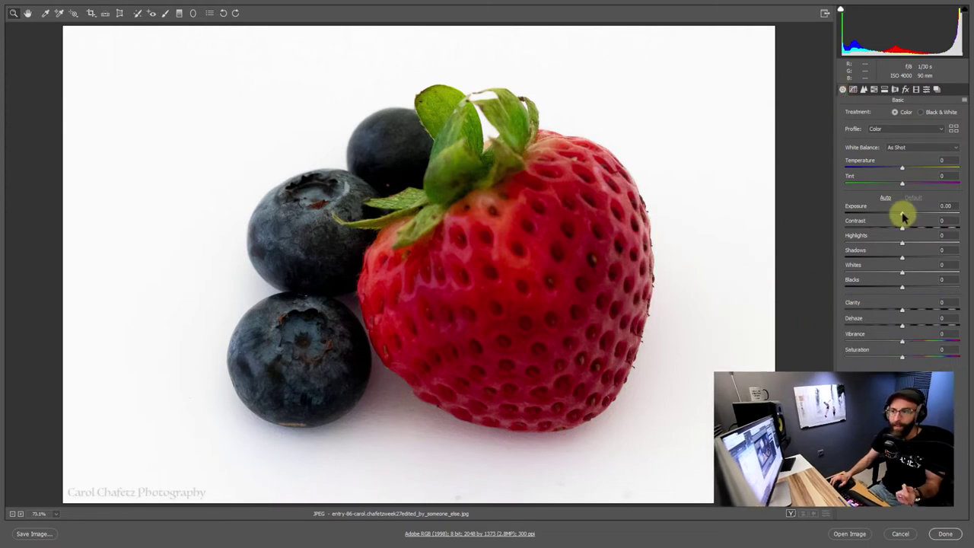
Set the strawberry photo's exposure to +0.20 and accept the edit
{"action": "left_click_drag", "start_coordinate": [902, 214], "coordinate": [905, 217]}
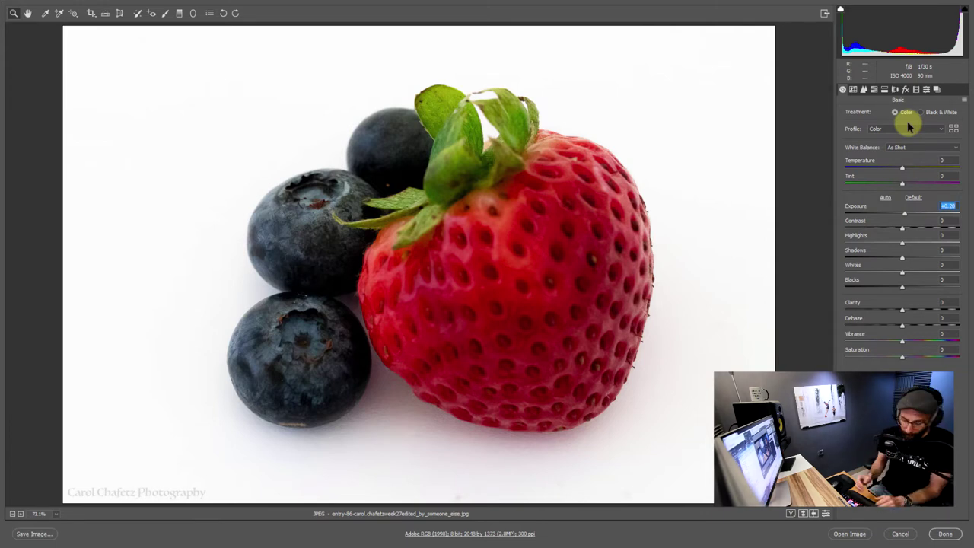
{"action": "type", "text": "0"}
{"action": "key", "text": "Return"}
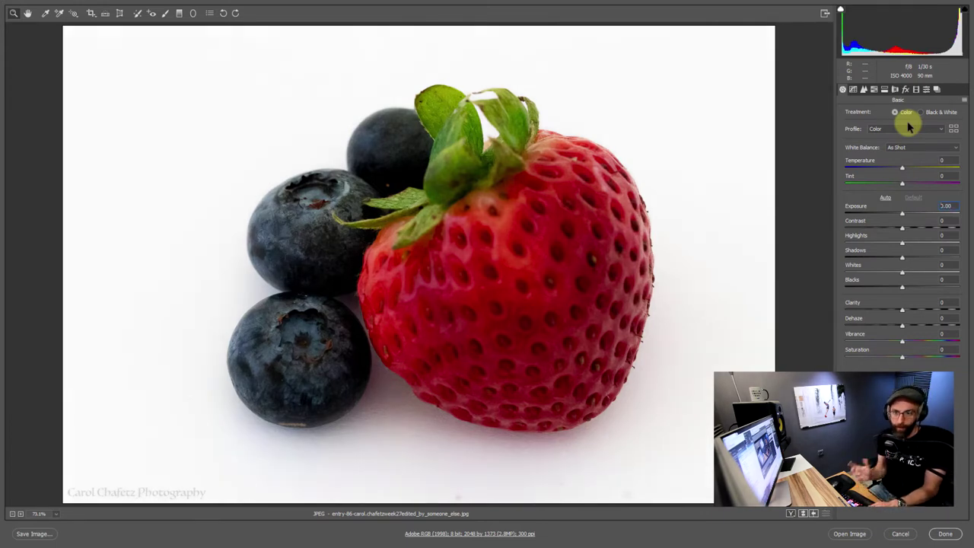
{"action": "key", "text": "Up"}
{"action": "key", "text": "Up"}
{"action": "key", "text": "Down"}
{"action": "key", "text": "Down"}
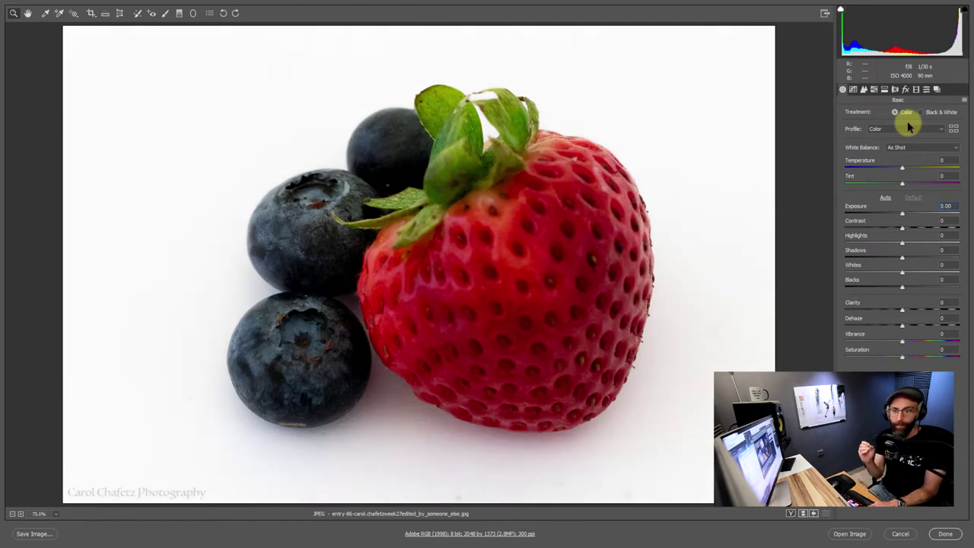
{"action": "key", "text": "Up"}
{"action": "key", "text": "Up"}
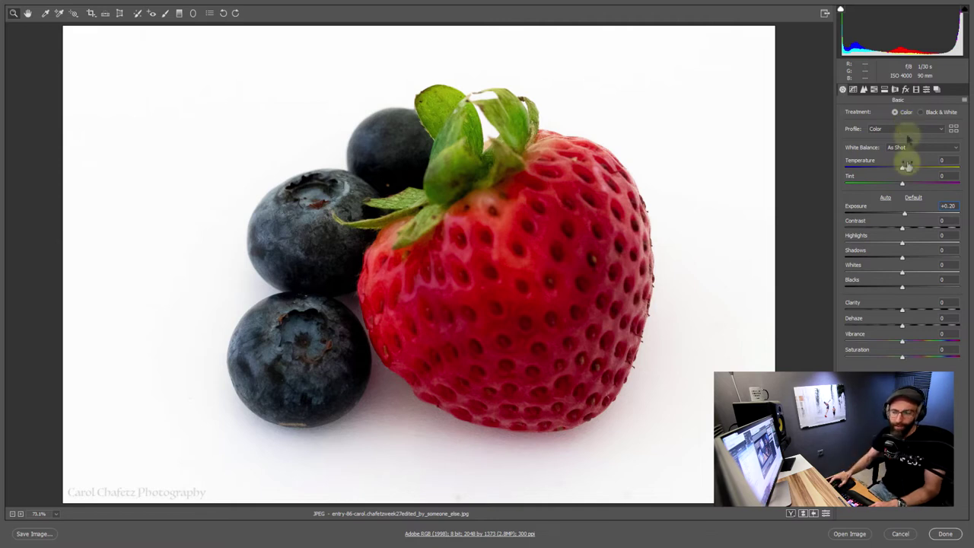
{"action": "left_click", "coordinate": [944, 534]}
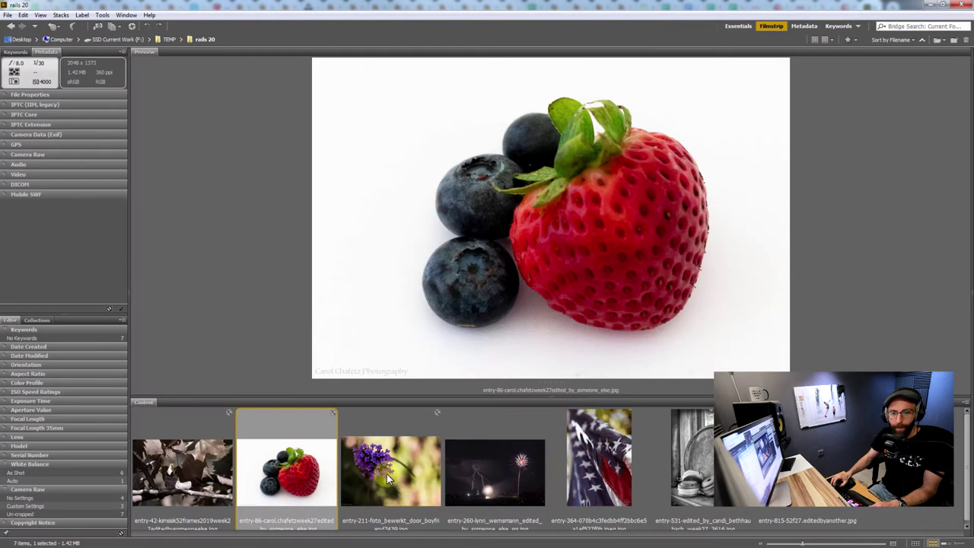
Open the purple verbena flower photo (entry-211) in Camera Raw
{"action": "left_click", "coordinate": [388, 477]}
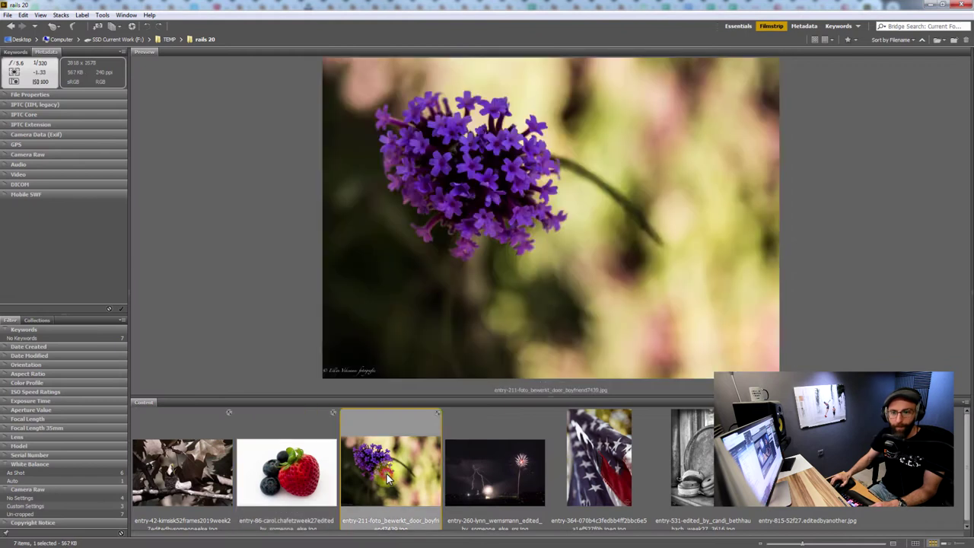
{"action": "right_click", "coordinate": [389, 474]}
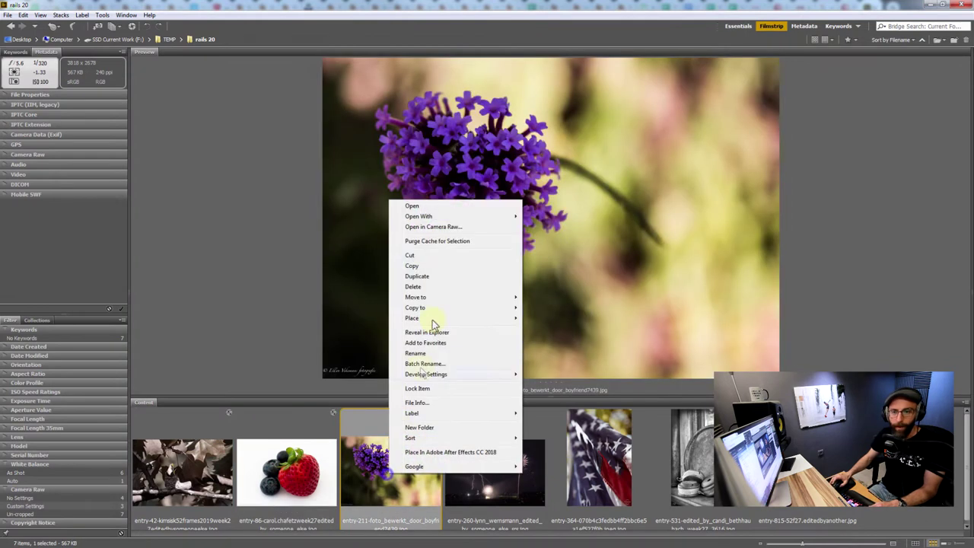
{"action": "left_click", "coordinate": [436, 228]}
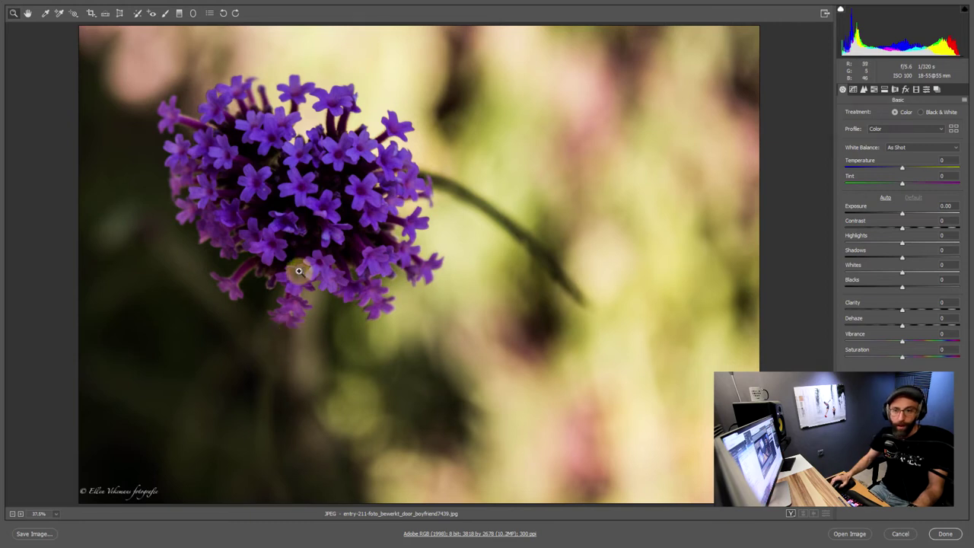
Brush a +0.50 exposure adjustment over the flower's centre
{"action": "left_click", "coordinate": [169, 14]}
{"action": "left_click", "coordinate": [956, 154]}
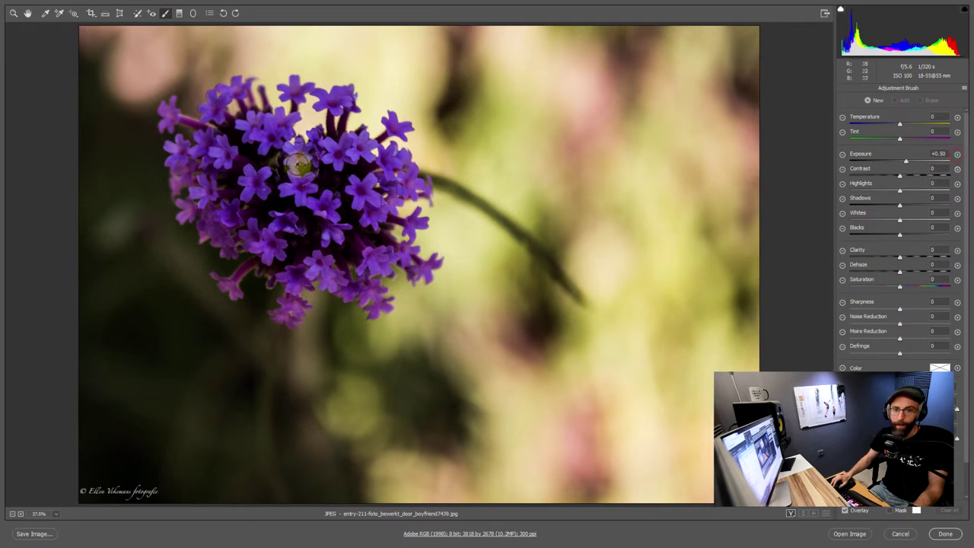
{"action": "mouse_move", "coordinate": [297, 163]}
{"action": "left_mouse_down"}
{"action": "mouse_move", "coordinate": [293, 202]}
{"action": "mouse_move", "coordinate": [304, 198]}
{"action": "mouse_move", "coordinate": [286, 200]}
{"action": "mouse_move", "coordinate": [335, 238]}
{"action": "left_mouse_up"}
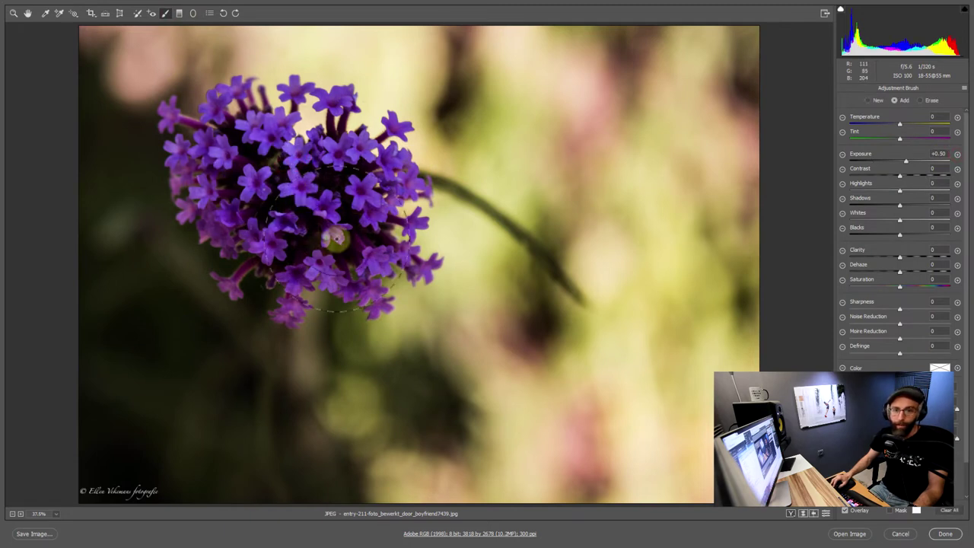
{"action": "left_click_drag", "start_coordinate": [907, 165], "coordinate": [927, 159]}
Paint a -1.35 exposure, -25 shadows adjustment over the right, top and lower background
{"action": "left_click", "coordinate": [842, 198]}
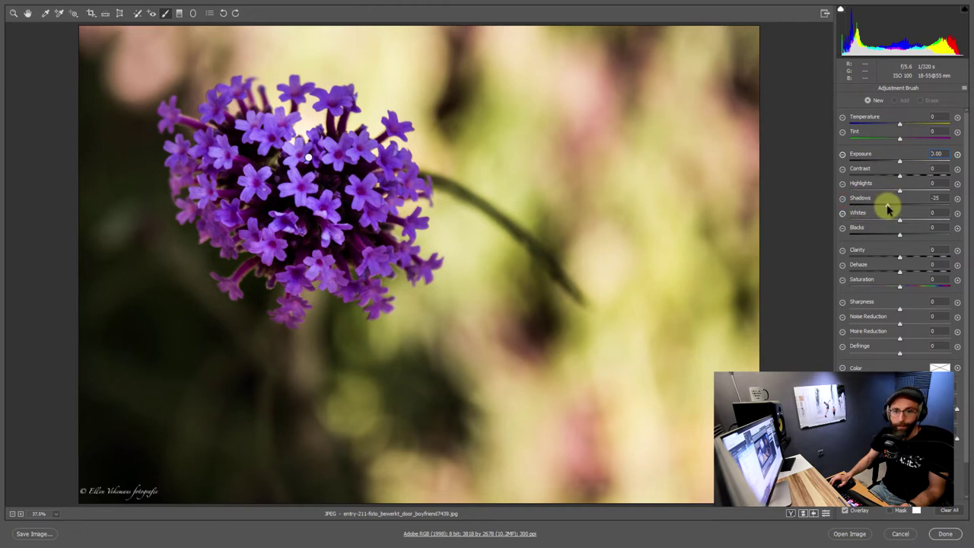
{"action": "left_click", "coordinate": [900, 162]}
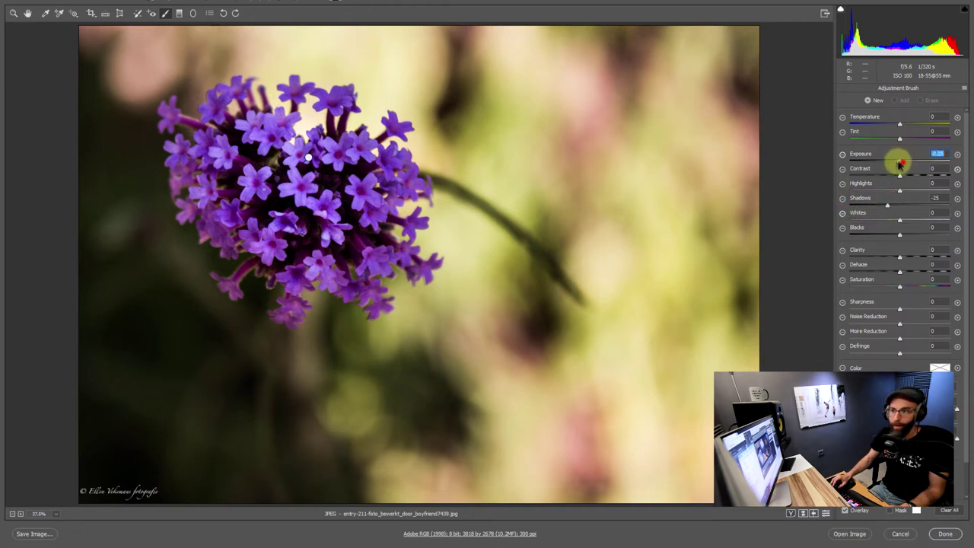
{"action": "left_click_drag", "start_coordinate": [900, 162], "coordinate": [882, 162]}
{"action": "key", "text": "bracketright"}
{"action": "key", "text": "bracketright"}
{"action": "key", "text": "bracketright"}
{"action": "key", "text": "bracketright"}
{"action": "mouse_move", "coordinate": [570, 102]}
{"action": "left_mouse_down"}
{"action": "mouse_move", "coordinate": [585, 482]}
{"action": "mouse_move", "coordinate": [675, 94]}
{"action": "mouse_move", "coordinate": [388, 430]}
{"action": "mouse_move", "coordinate": [474, 169]}
{"action": "mouse_move", "coordinate": [457, 139]}
{"action": "left_mouse_up"}
{"action": "key", "text": "bracketleft"}
{"action": "key", "text": "bracketleft"}
{"action": "key", "text": "bracketleft"}
{"action": "key", "text": "bracketleft"}
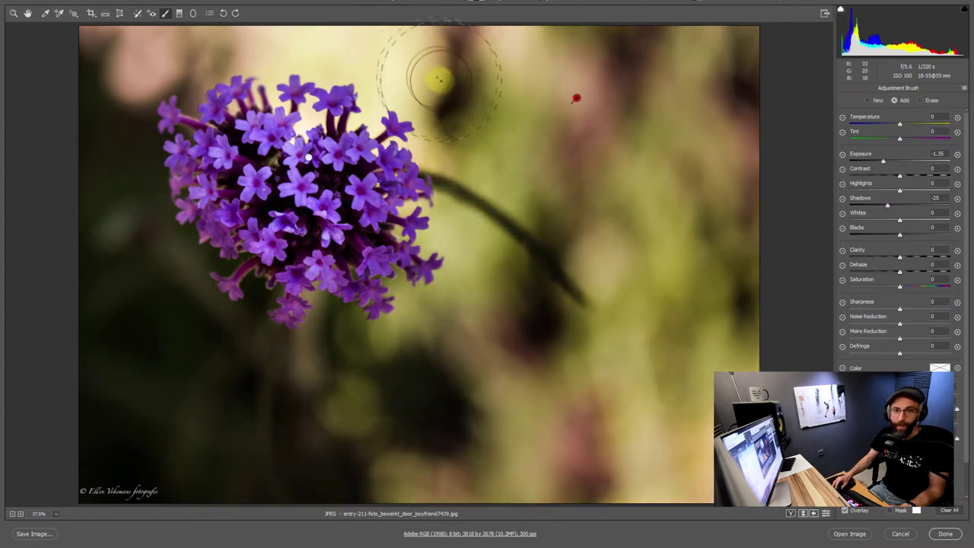
{"action": "mouse_move", "coordinate": [438, 78]}
{"action": "left_mouse_down"}
{"action": "mouse_move", "coordinate": [71, 48]}
{"action": "mouse_move", "coordinate": [472, 37]}
{"action": "mouse_move", "coordinate": [513, 139]}
{"action": "mouse_move", "coordinate": [540, 374]}
{"action": "left_mouse_up"}
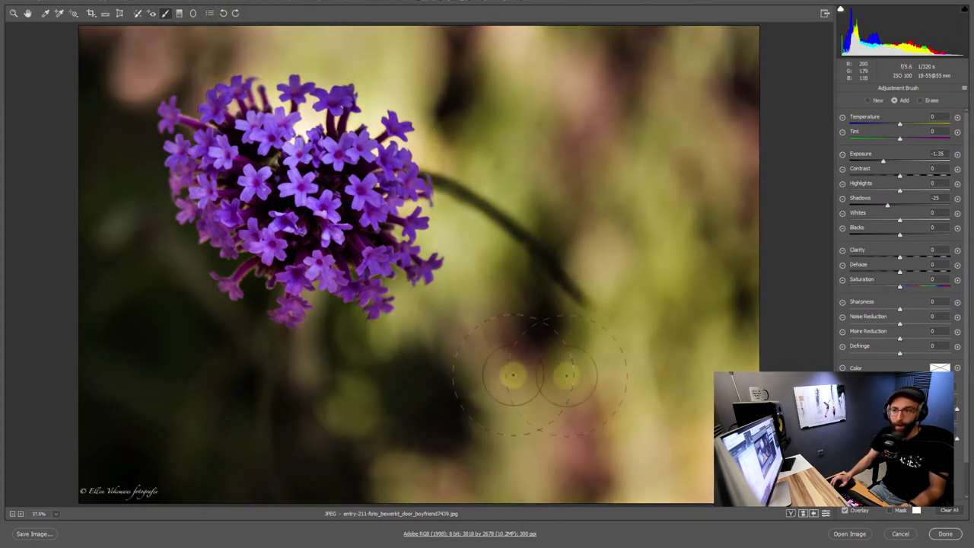
{"action": "left_click", "coordinate": [957, 198]}
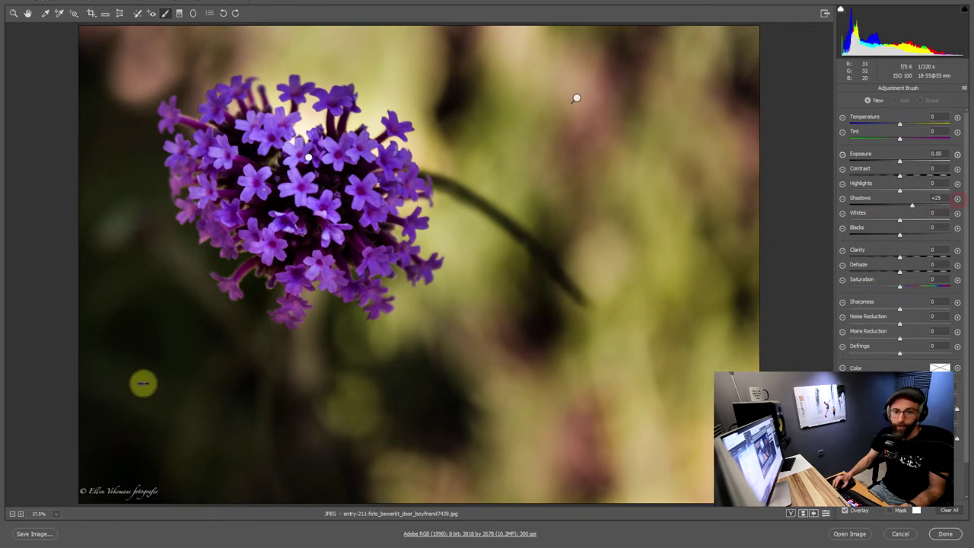
Brush a +25 shadows, +1.00 exposure adjustment over the dark lower-left background
{"action": "key", "text": "bracketright"}
{"action": "key", "text": "bracketright"}
{"action": "key", "text": "bracketright"}
{"action": "key", "text": "bracketright"}
{"action": "mouse_move", "coordinate": [109, 306]}
{"action": "left_mouse_down"}
{"action": "mouse_move", "coordinate": [205, 499]}
{"action": "mouse_move", "coordinate": [127, 311]}
{"action": "mouse_move", "coordinate": [388, 440]}
{"action": "left_mouse_up"}
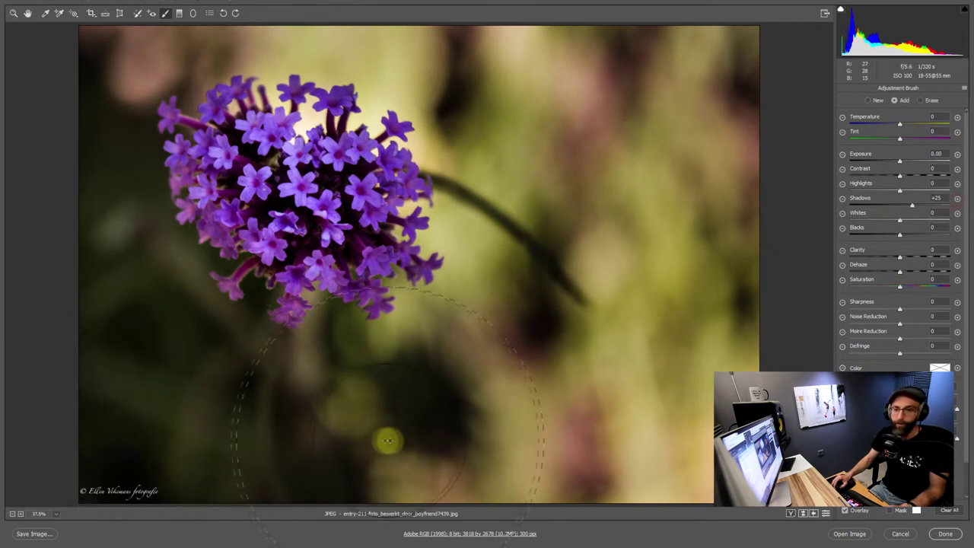
{"action": "left_click_drag", "start_coordinate": [900, 160], "coordinate": [922, 160]}
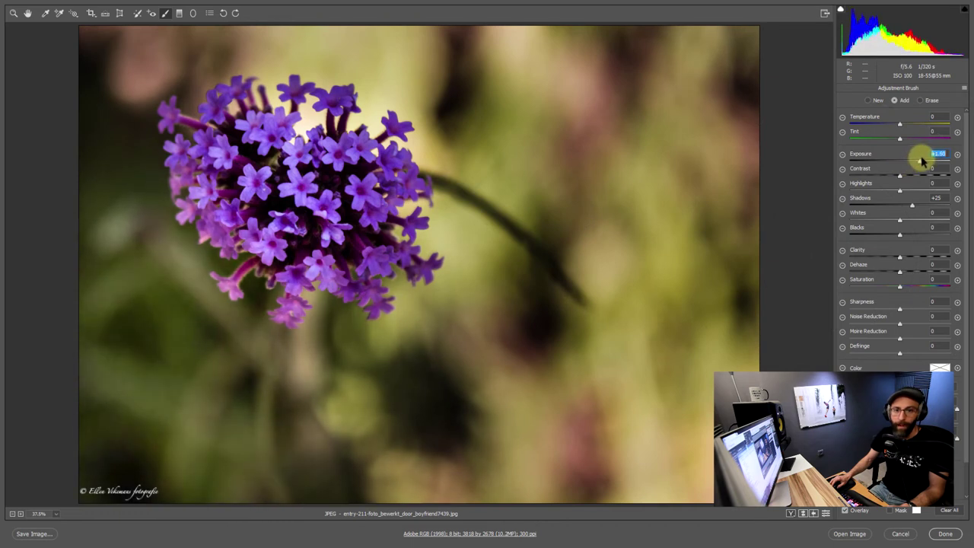
{"action": "key", "text": "n"}
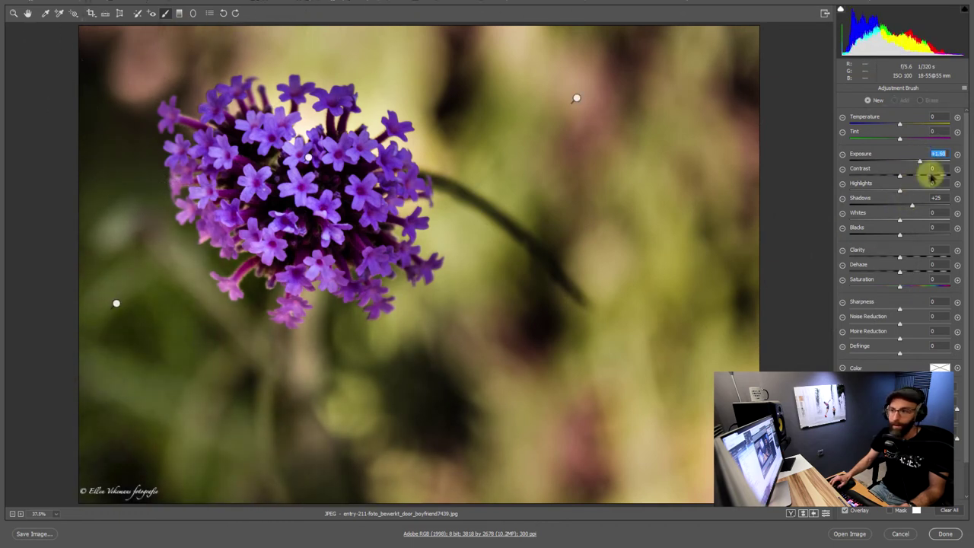
Paint a +1.20 exposure adjustment across the whole flower, then return to the Hand tool
{"action": "left_click", "coordinate": [957, 153]}
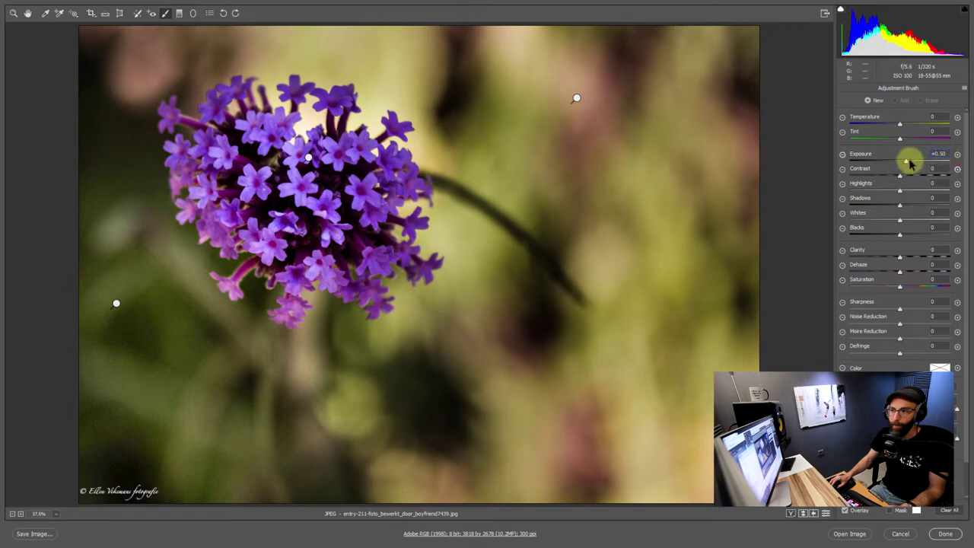
{"action": "left_click_drag", "start_coordinate": [909, 163], "coordinate": [914, 162]}
{"action": "left_click", "coordinate": [320, 179]}
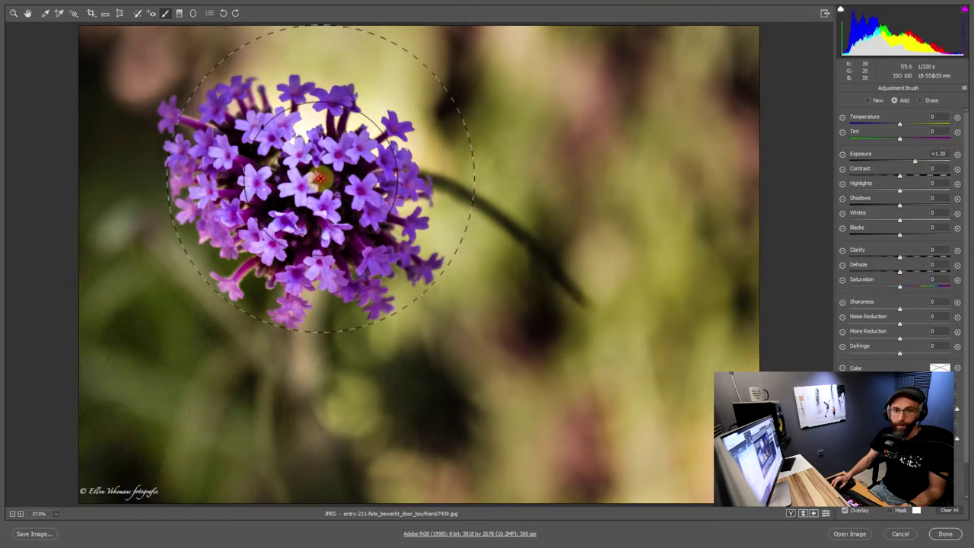
{"action": "left_click_drag", "start_coordinate": [320, 179], "coordinate": [357, 228]}
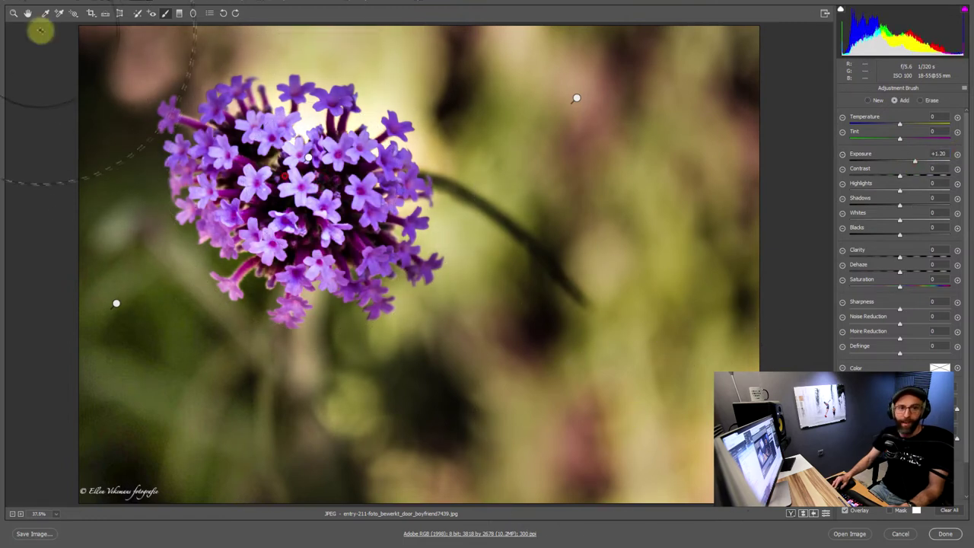
{"action": "left_click", "coordinate": [28, 13]}
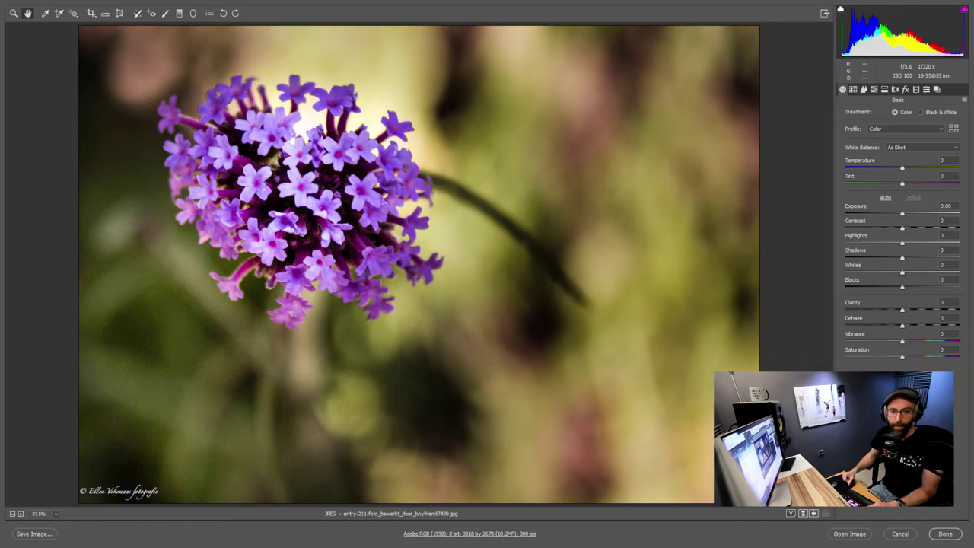
{"action": "key", "text": "backslash"}
{"action": "key", "text": "backslash"}
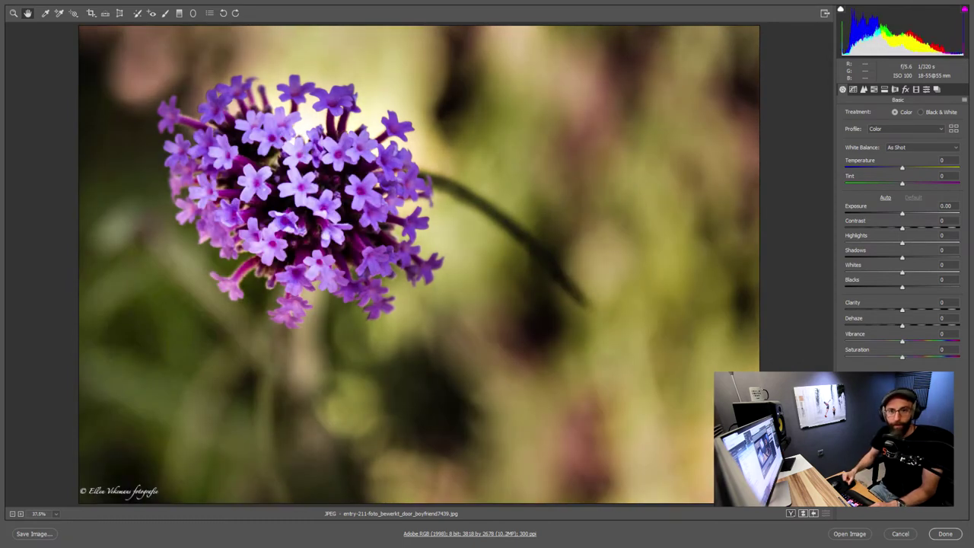
{"action": "key", "text": "backslash"}
{"action": "key", "text": "backslash"}
{"action": "key", "text": "backslash"}
{"action": "key", "text": "backslash"}
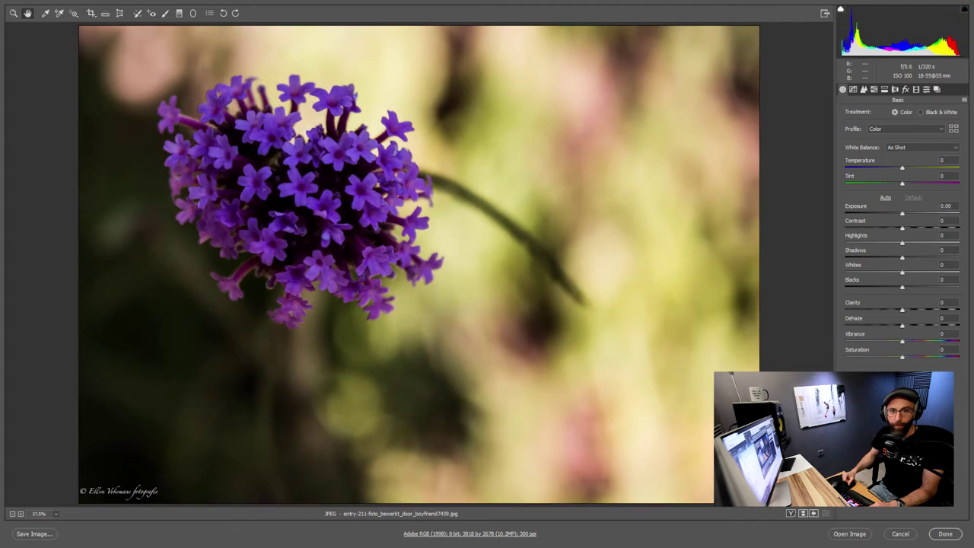
{"action": "key", "text": "backslash"}
{"action": "key", "text": "backslash"}
{"action": "key", "text": "backslash"}
{"action": "key", "text": "backslash"}
{"action": "key", "text": "backslash"}
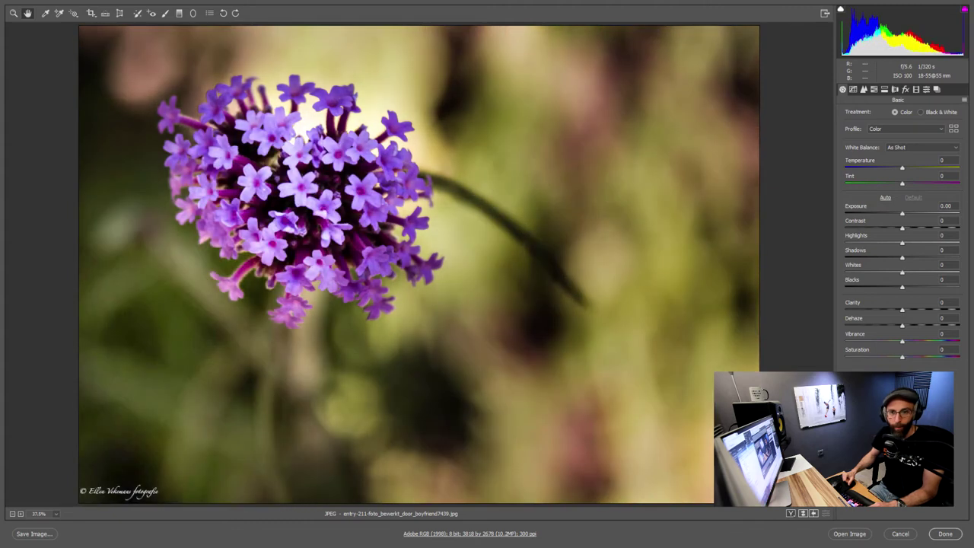
{"action": "key", "text": "backslash"}
{"action": "key", "text": "backslash"}
{"action": "key", "text": "backslash"}
{"action": "key", "text": "backslash"}
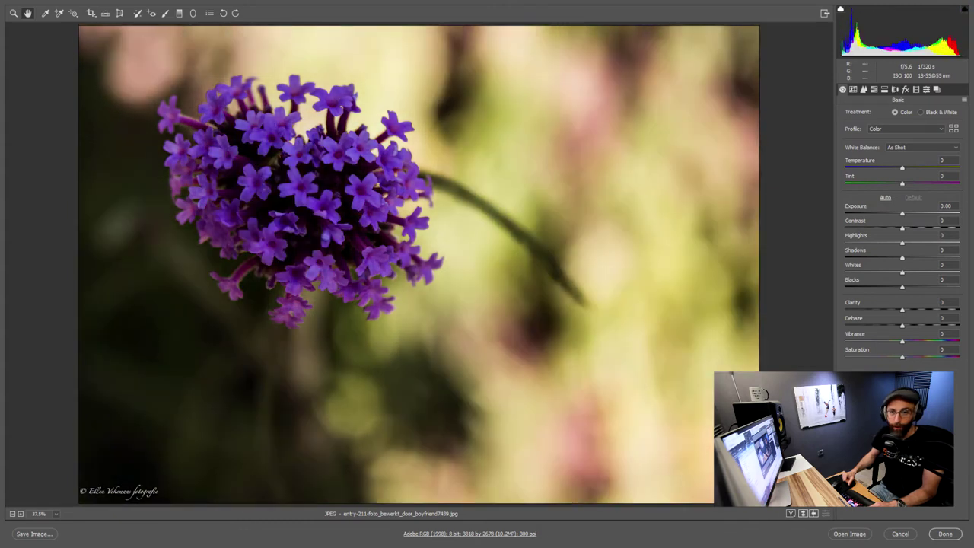
{"action": "key", "text": "backslash"}
{"action": "key", "text": "backslash"}
{"action": "key", "text": "backslash"}
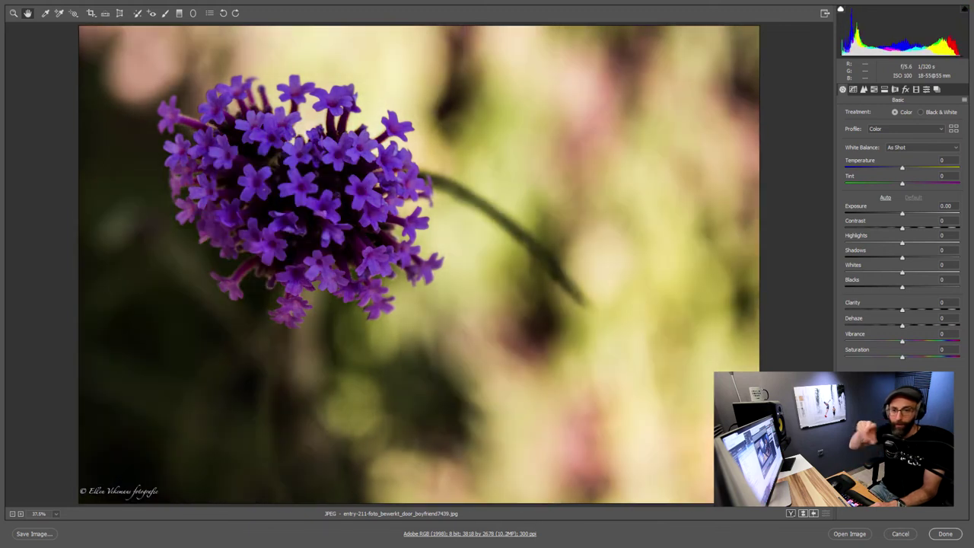
{"action": "key", "text": "backslash"}
{"action": "key", "text": "backslash"}
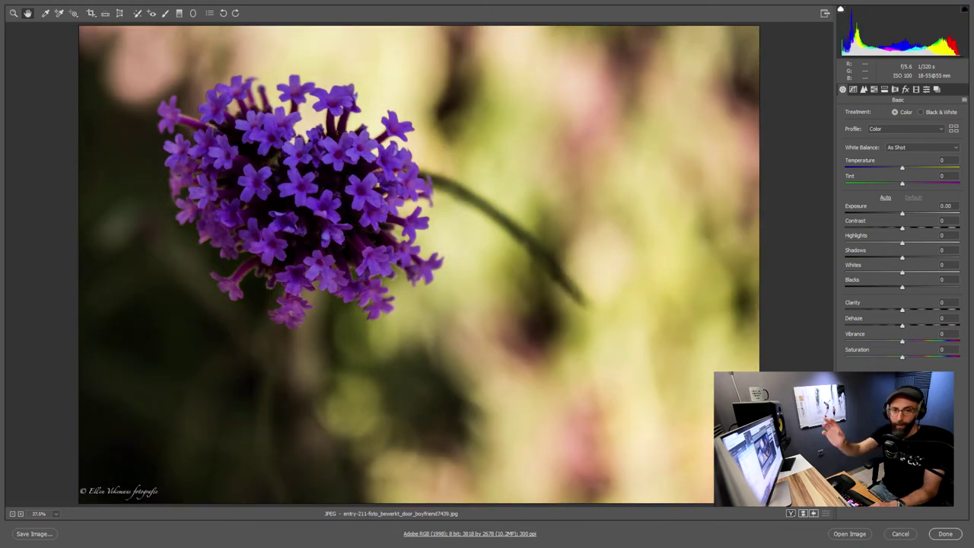
{"action": "key", "text": "backslash"}
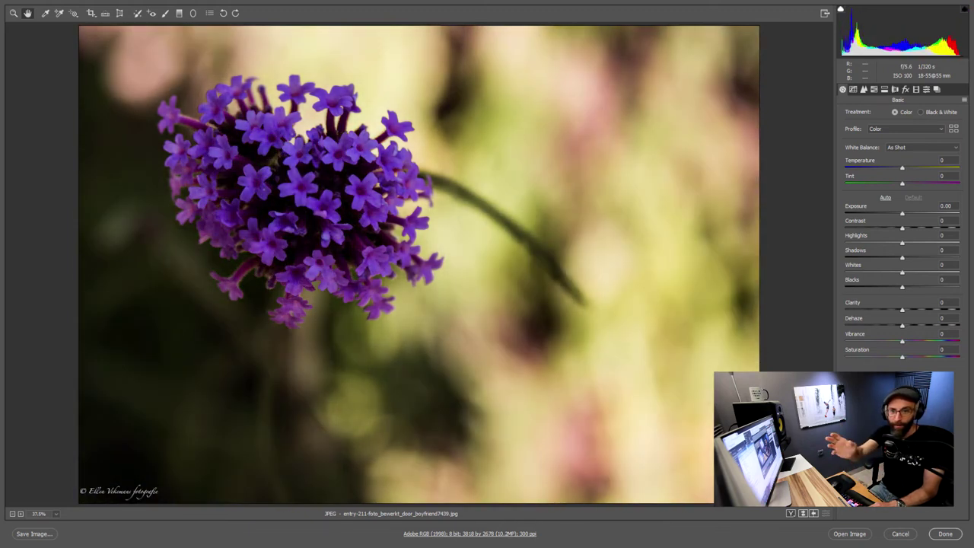
{"action": "key", "text": "backslash"}
{"action": "key", "text": "backslash"}
{"action": "key", "text": "backslash"}
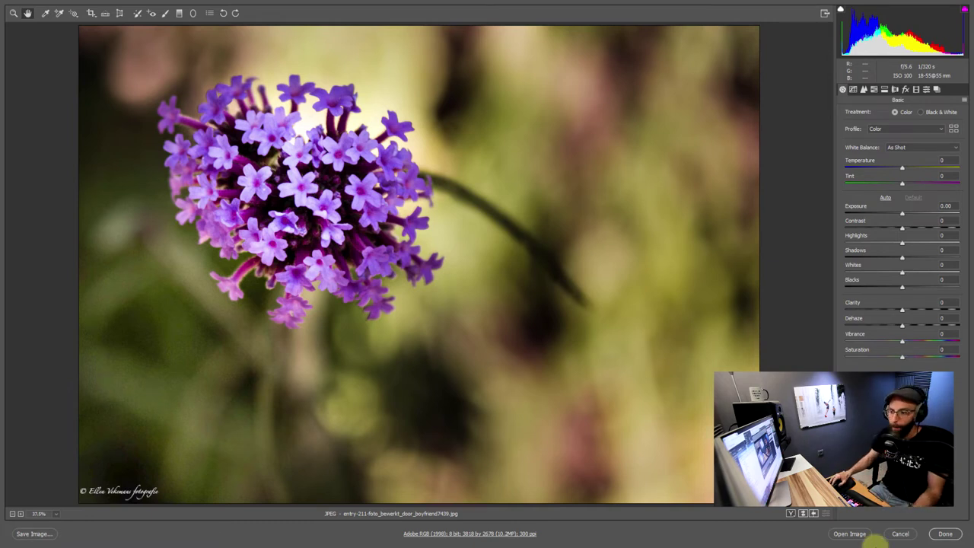
Cancel the flower edits and bring up the fireworks-and-lightning photo (entry-260)
{"action": "left_click", "coordinate": [892, 531]}
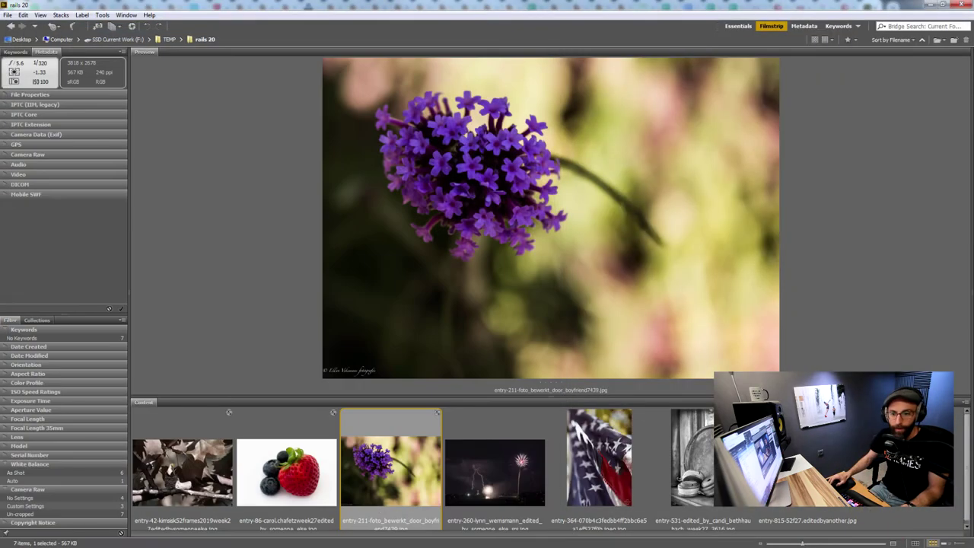
{"action": "left_click", "coordinate": [508, 472]}
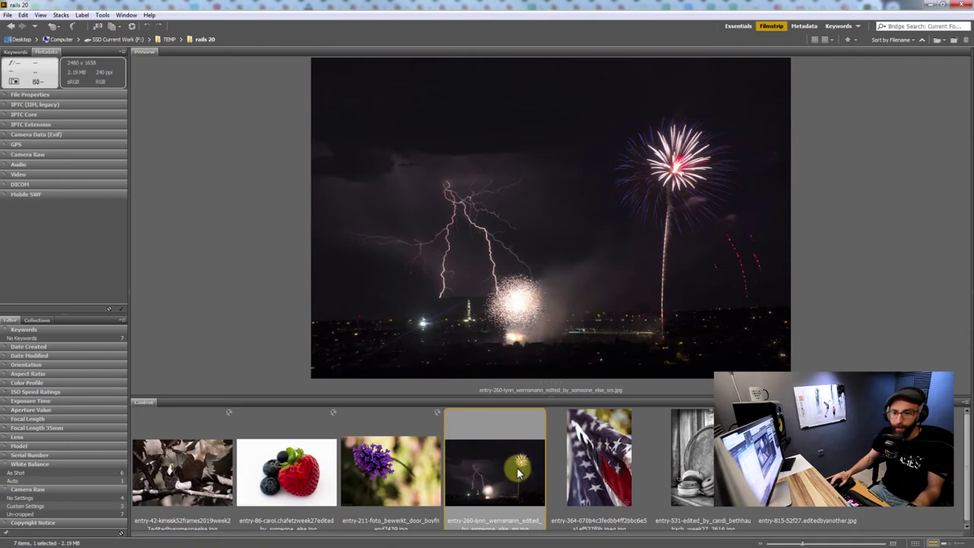
{"action": "right_click", "coordinate": [506, 188]}
Open the fireworks photo in Camera Raw, set contrast +13 and exposure +0.30, and begin a crop
{"action": "left_click", "coordinate": [544, 214]}
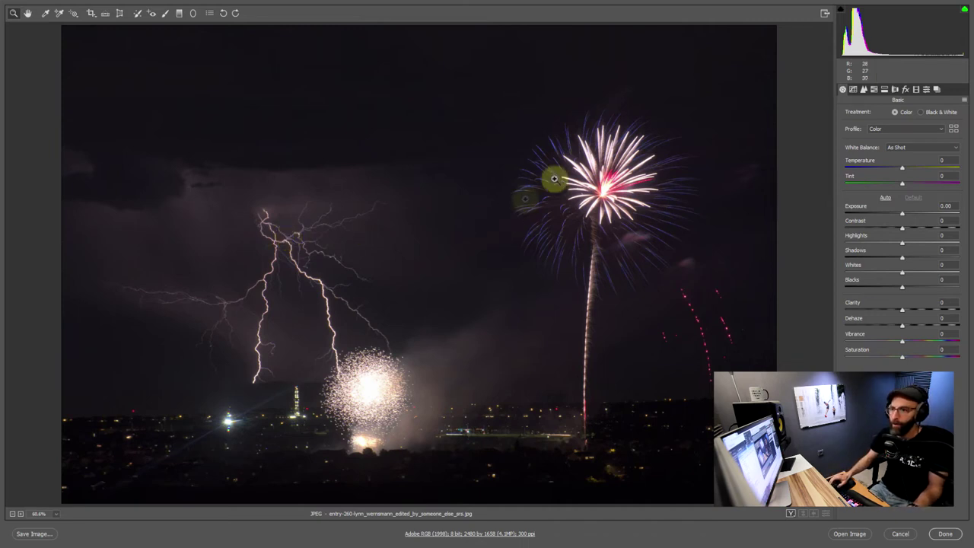
{"action": "left_click_drag", "start_coordinate": [902, 227], "coordinate": [910, 226]}
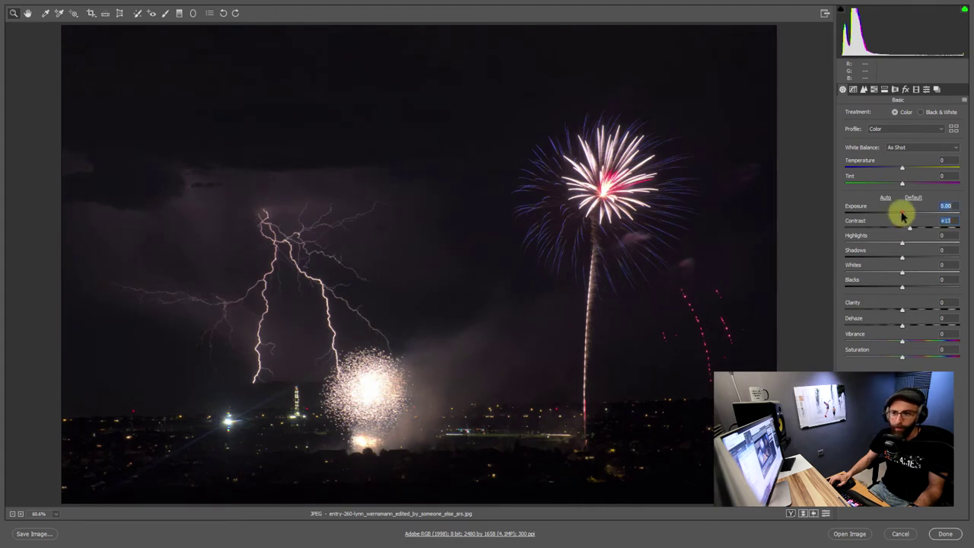
{"action": "left_click_drag", "start_coordinate": [902, 213], "coordinate": [905, 214]}
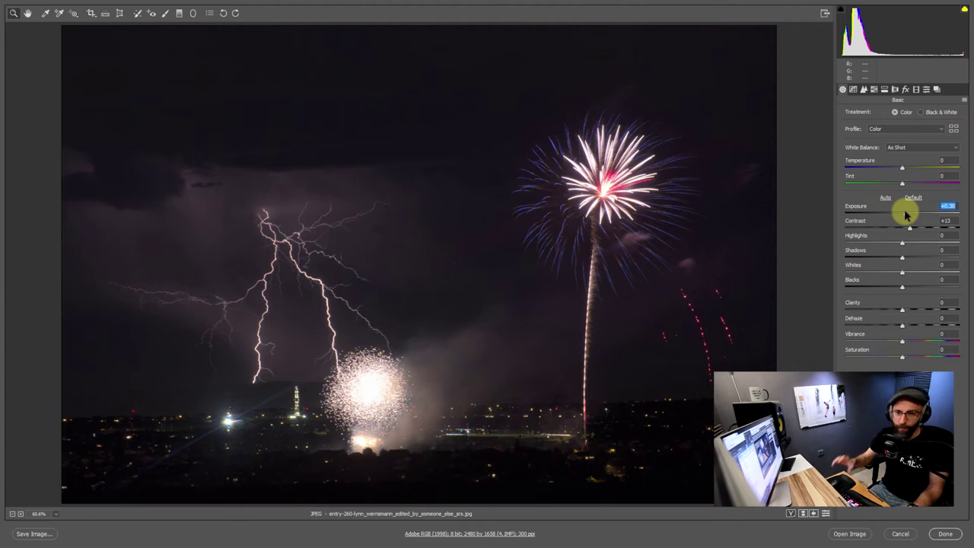
{"action": "key", "text": "c"}
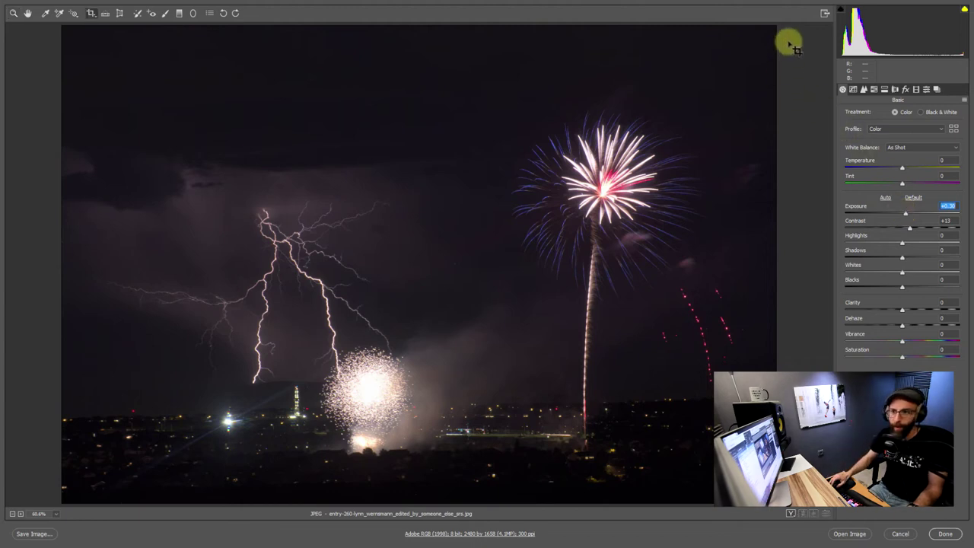
{"action": "left_click_drag", "start_coordinate": [787, 44], "coordinate": [10, 524]}
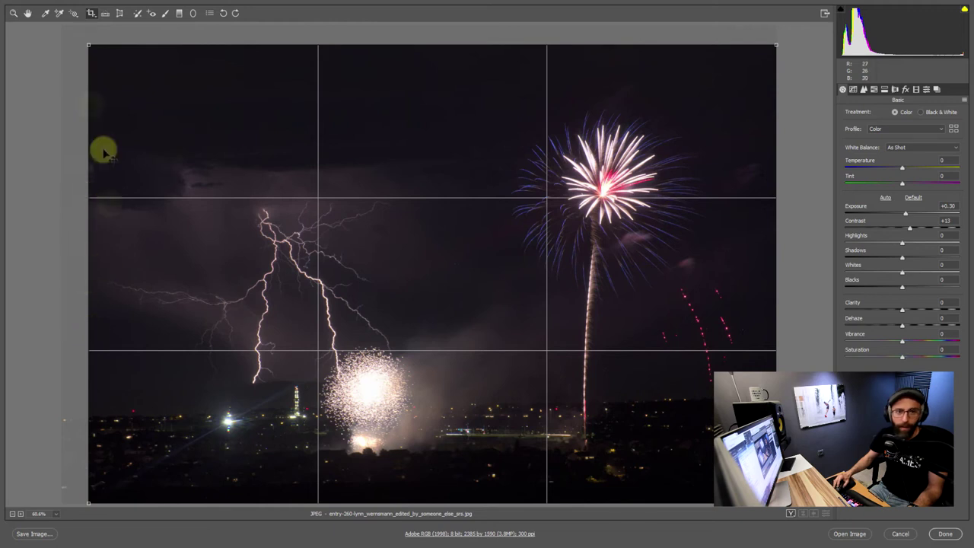
Crop freely at Normal ratio, lowering the top edge and widening the left, to 2480 by 1490
{"action": "left_click", "coordinate": [90, 13]}
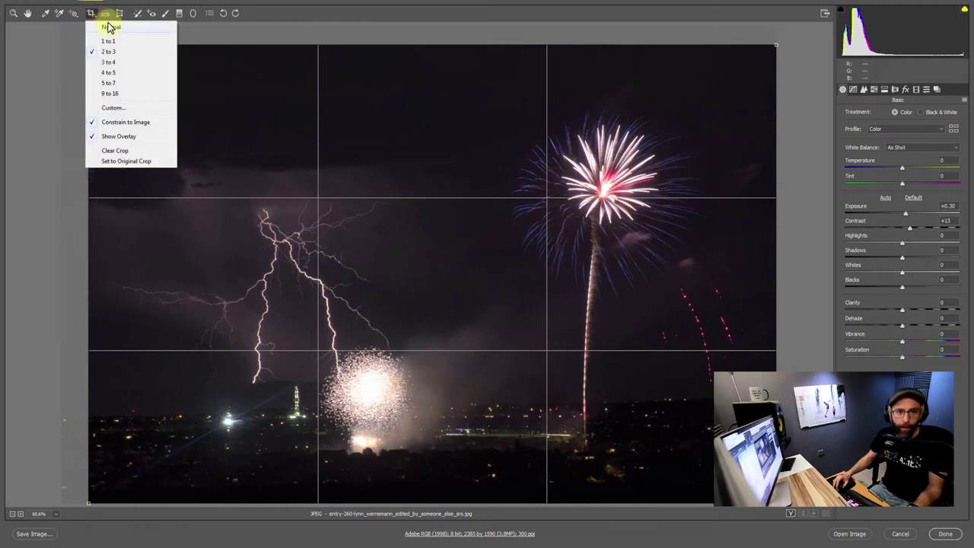
{"action": "left_click", "coordinate": [109, 26]}
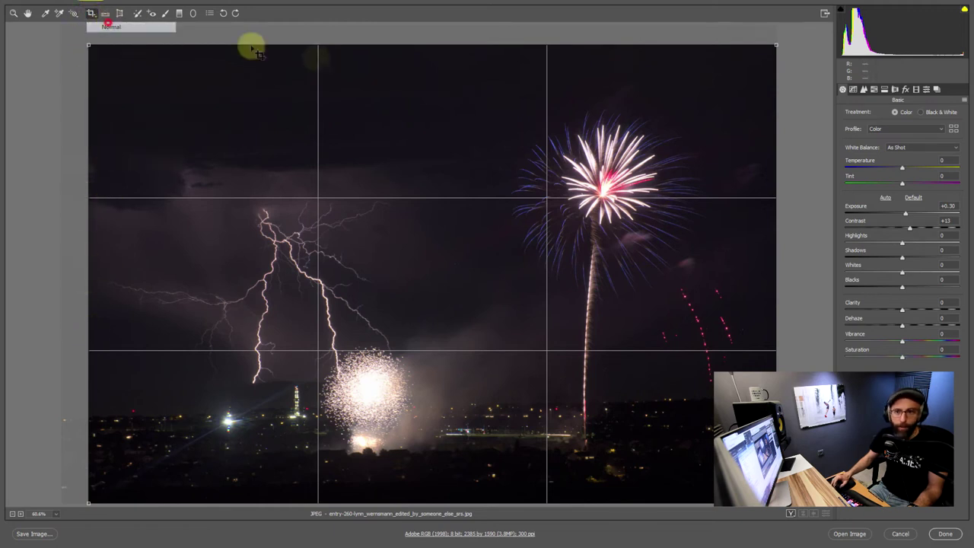
{"action": "left_click", "coordinate": [706, 53]}
{"action": "left_click_drag", "start_coordinate": [707, 53], "coordinate": [699, 76]}
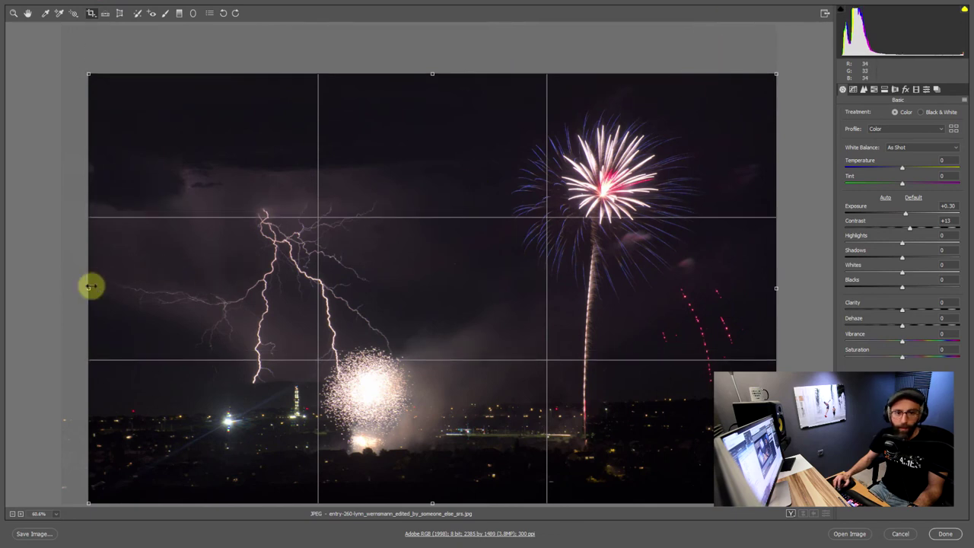
{"action": "left_click_drag", "start_coordinate": [91, 286], "coordinate": [6, 291]}
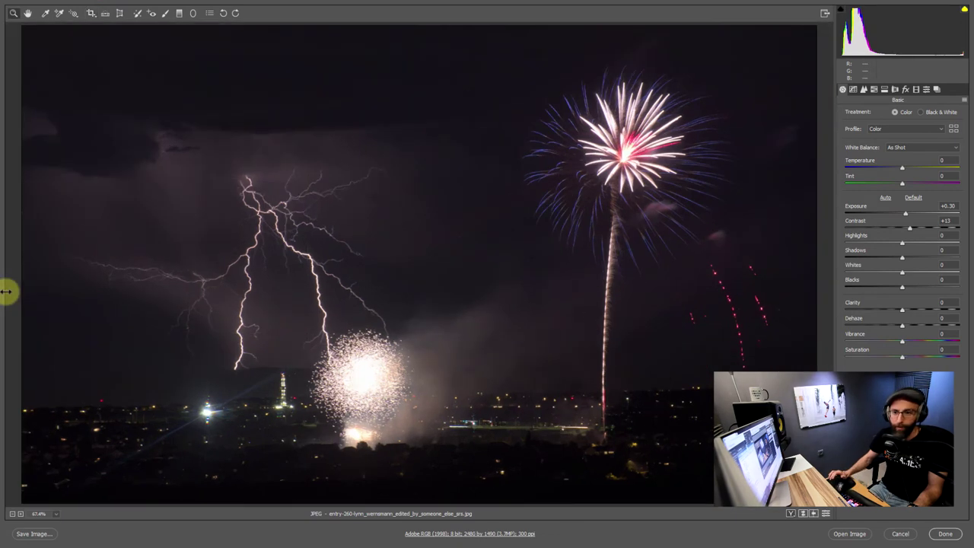
{"action": "key", "text": "Return"}
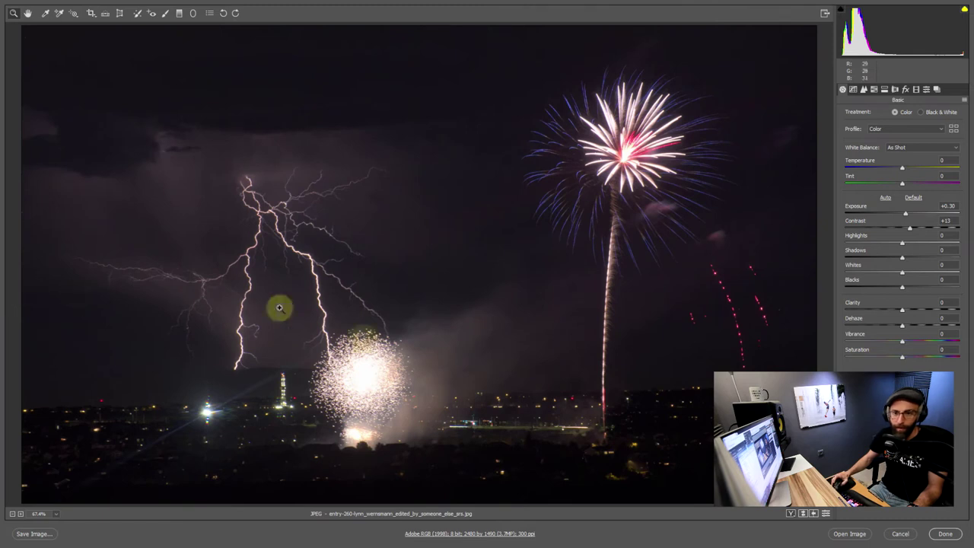
Keep the fireworks edits, then preview the flag photo followed by the spools photo
{"action": "left_click", "coordinate": [915, 535], "text": "alt"}
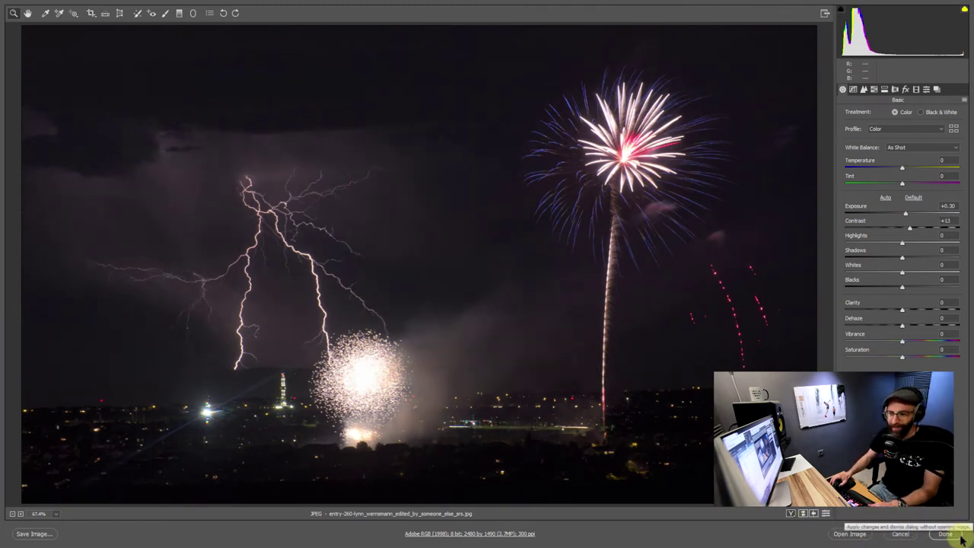
{"action": "left_click", "coordinate": [945, 533]}
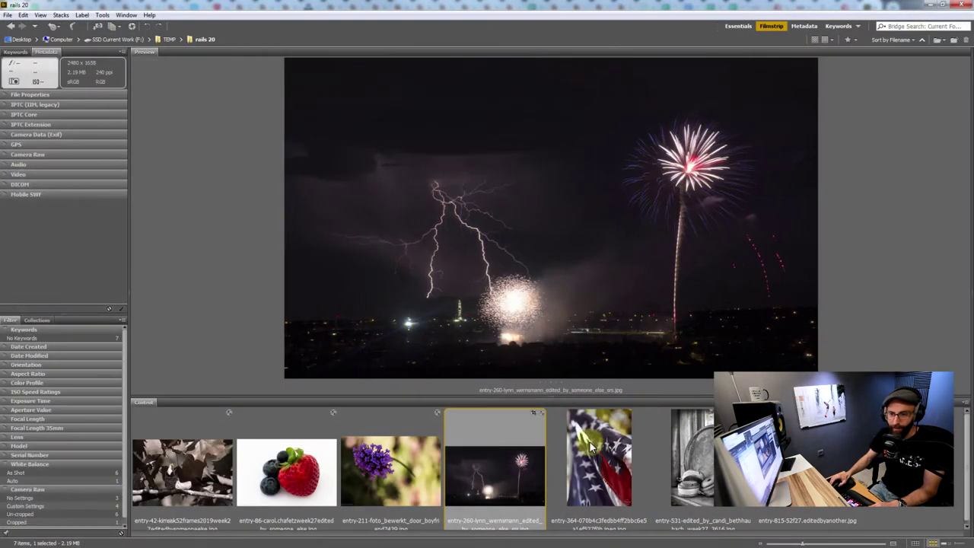
{"action": "left_click", "coordinate": [596, 460]}
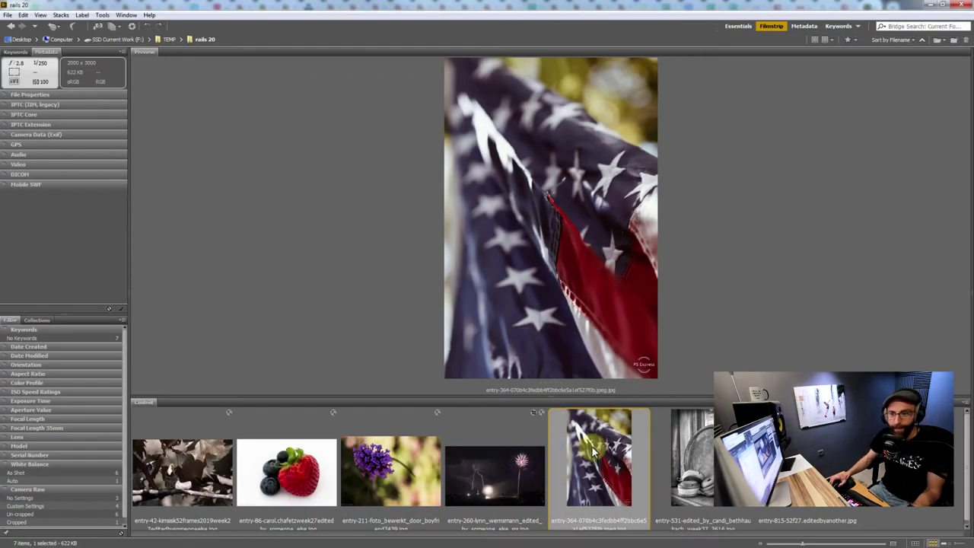
{"action": "left_click", "coordinate": [689, 456]}
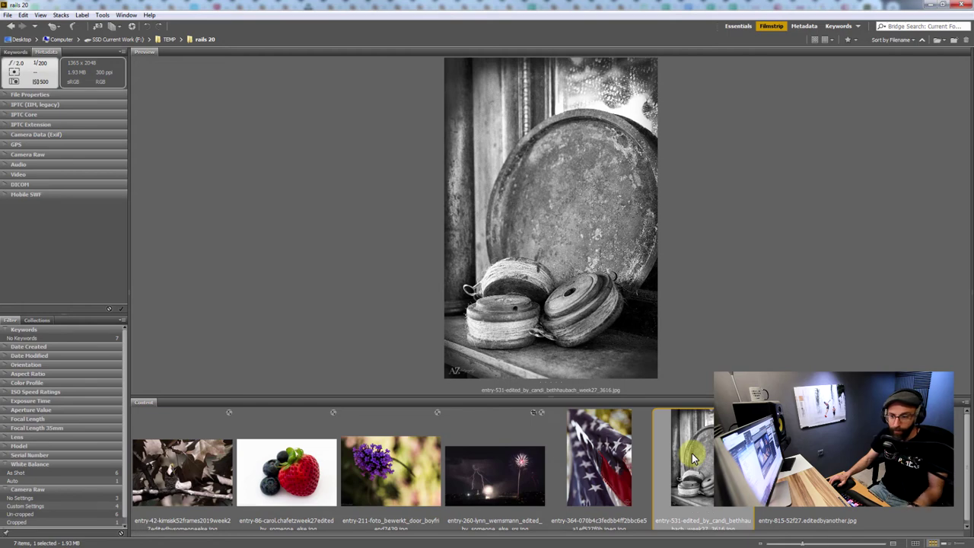
View the spools photo full screen, then return from the full-screen view
{"action": "key", "text": "space"}
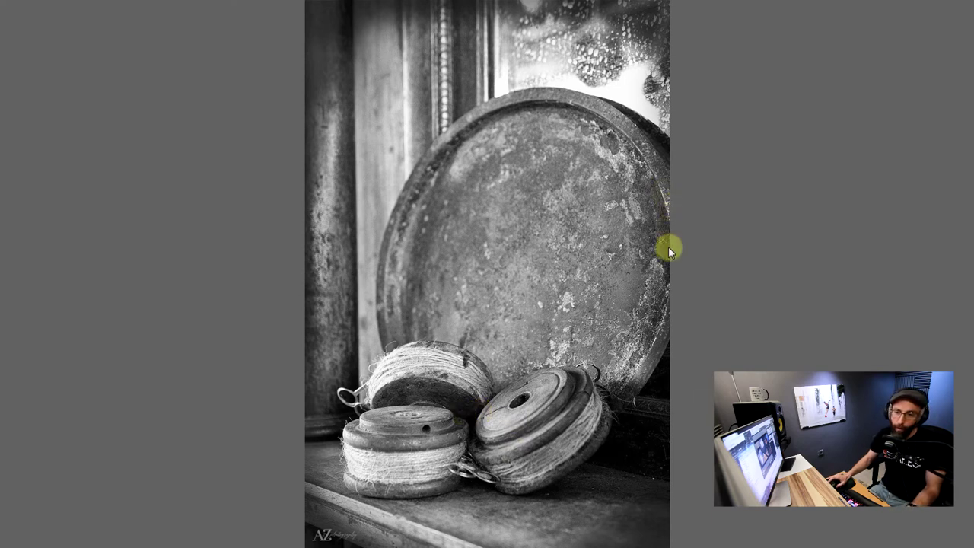
{"action": "key", "text": "space"}
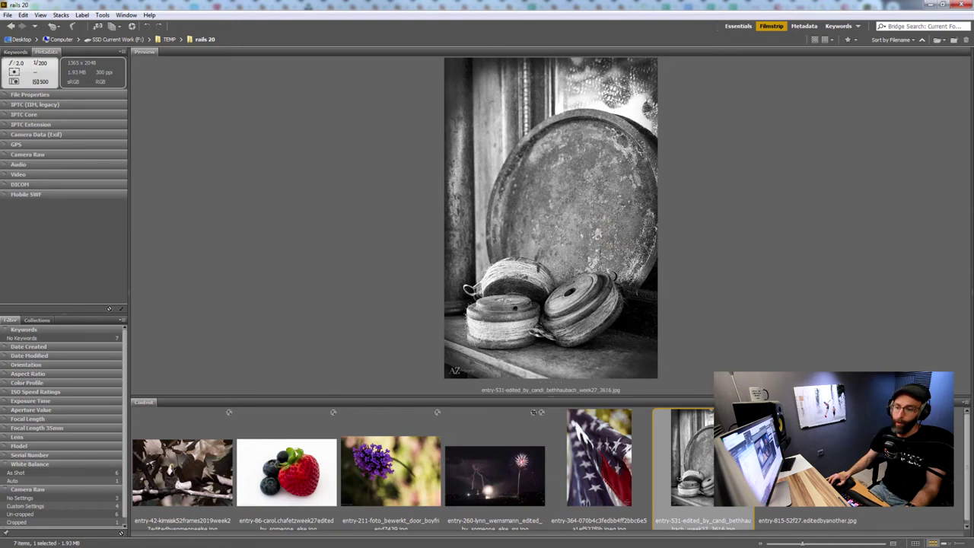
Advance the preview to the purple starfish photo, entry-815
{"action": "key", "text": "Right"}
Open the starfish photo in Camera Raw and lower its exposure to -0.50
{"action": "right_click", "coordinate": [789, 193]}
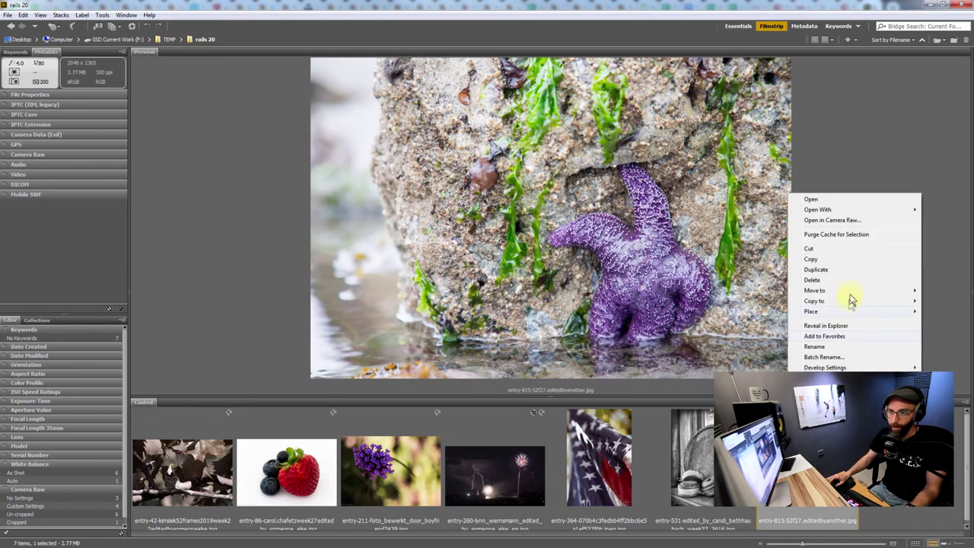
{"action": "left_click", "coordinate": [851, 221]}
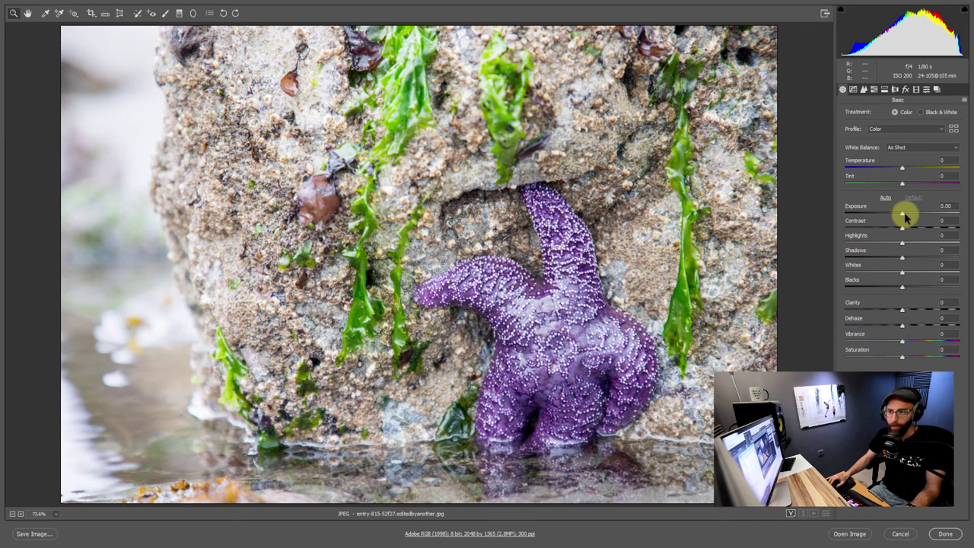
{"action": "left_click_drag", "start_coordinate": [905, 217], "coordinate": [894, 216]}
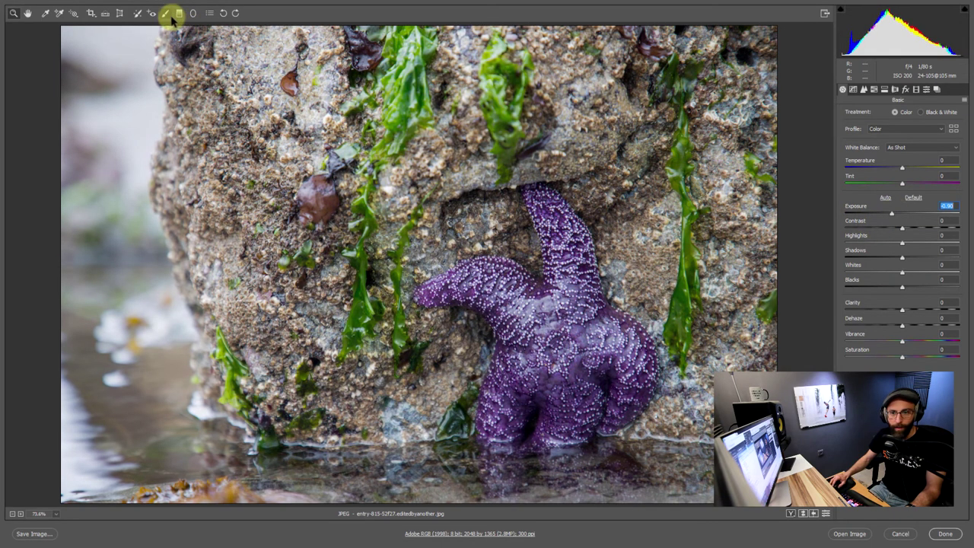
{"action": "left_click", "coordinate": [168, 15]}
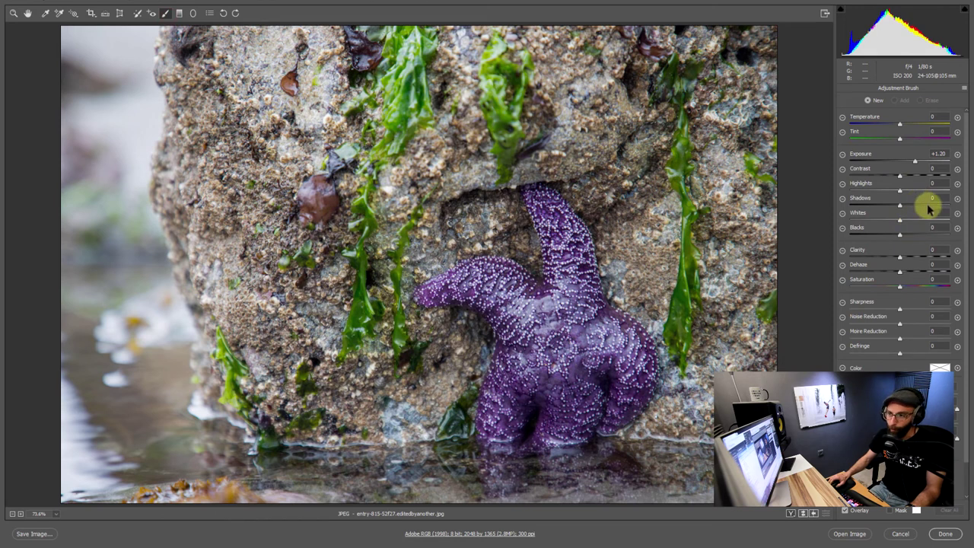
Brush +1.70 exposure onto the starfish, reduce the brushed exposure to +0.20, and apply the edits
{"action": "left_click", "coordinate": [956, 154]}
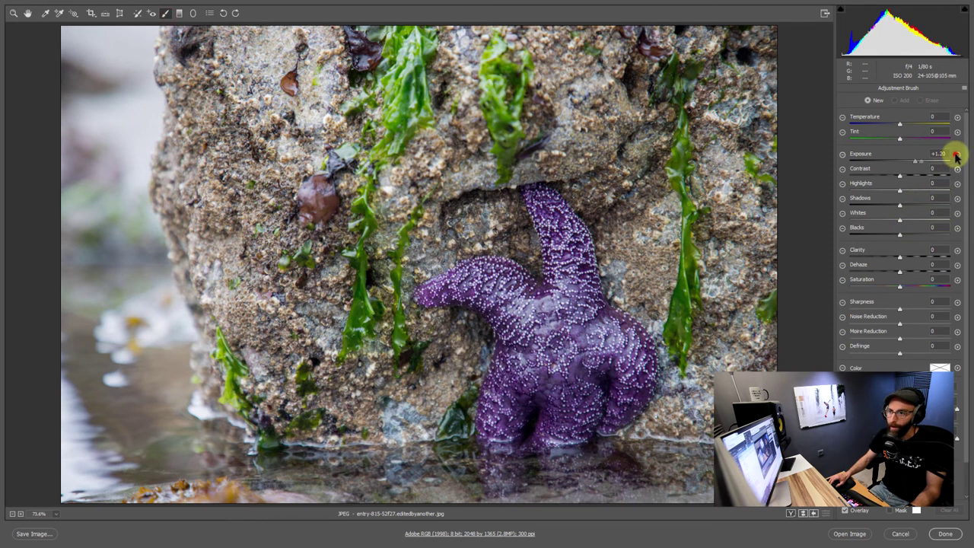
{"action": "left_click", "coordinate": [956, 154]}
{"action": "left_click", "coordinate": [565, 327]}
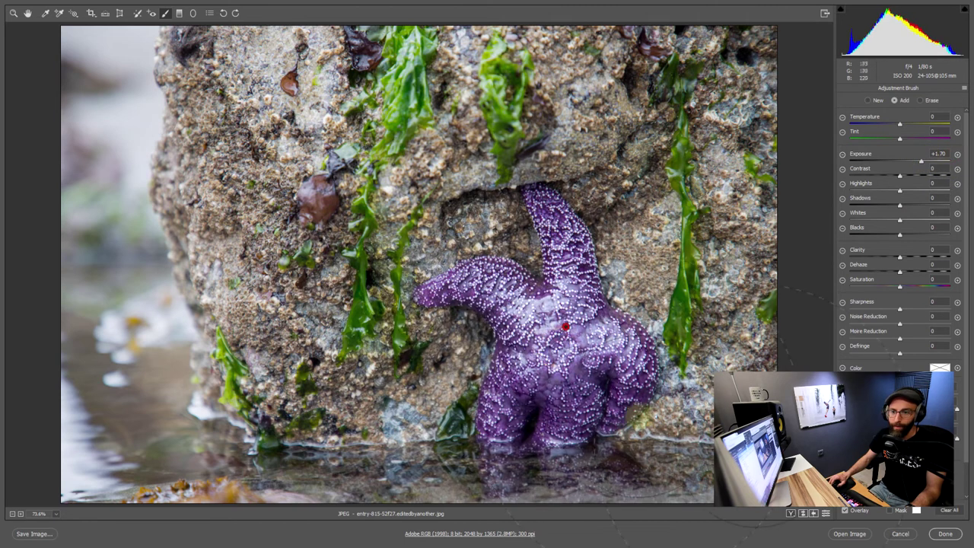
{"action": "left_click_drag", "start_coordinate": [558, 260], "coordinate": [506, 305]}
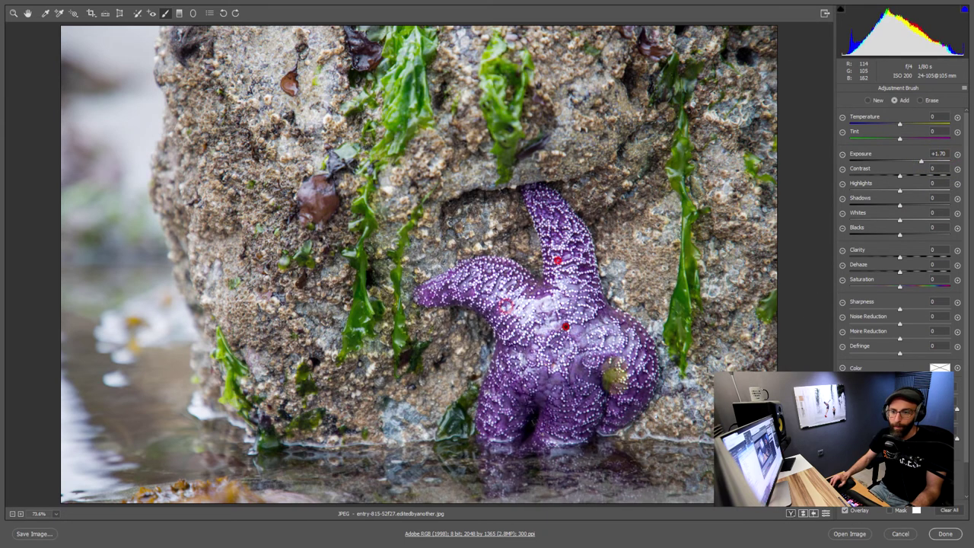
{"action": "left_click_drag", "start_coordinate": [921, 157], "coordinate": [909, 157]}
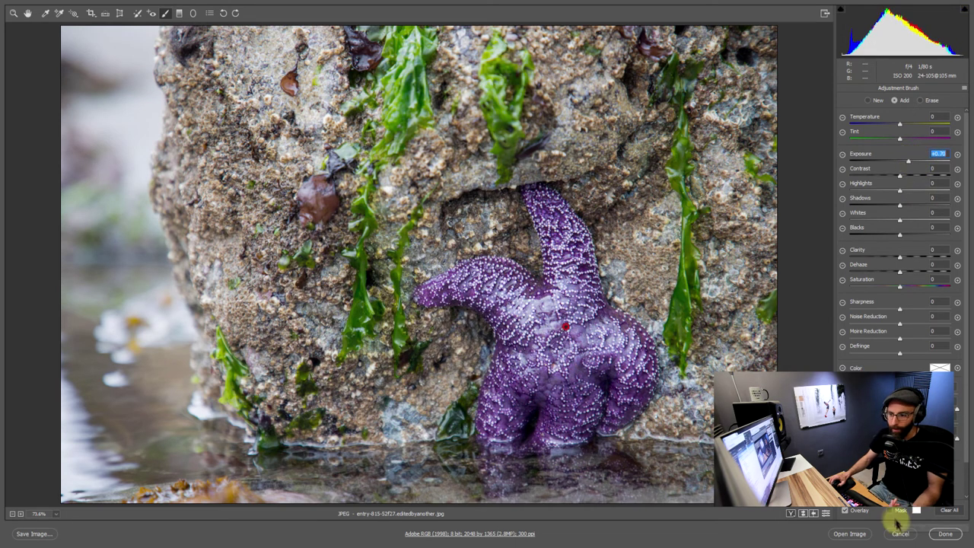
{"action": "left_click", "coordinate": [934, 536]}
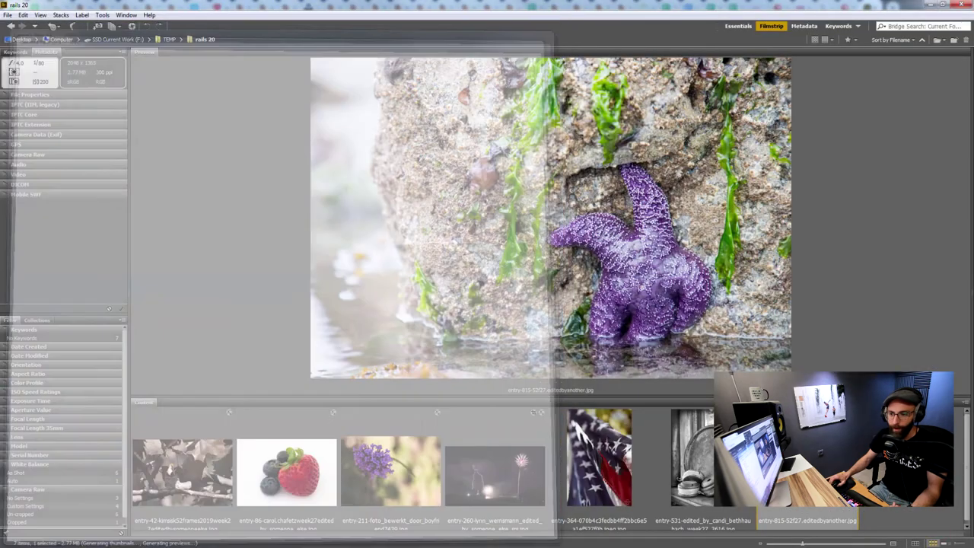
Select all seven critique photos in the filmstrip with Ctrl+A
{"action": "key", "text": "ctrl+a"}
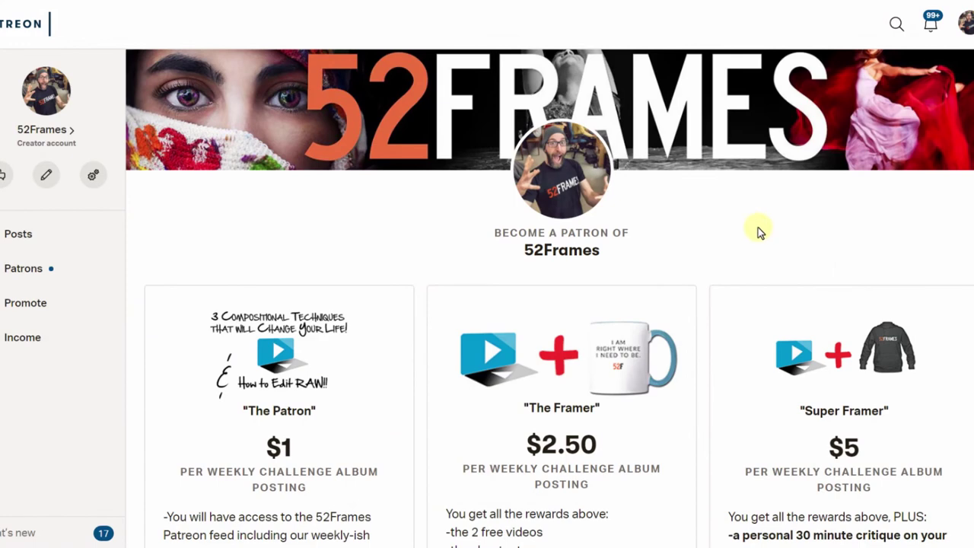
{"action": "scroll", "coordinate": [759, 223], "scroll_direction": "down", "scroll_amount": 5}
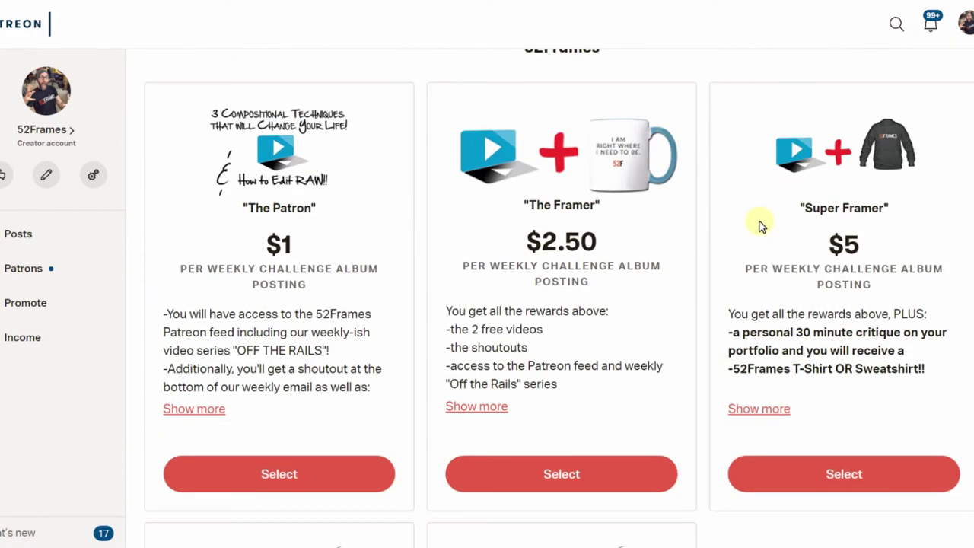
{"action": "scroll", "coordinate": [759, 222], "scroll_direction": "down", "scroll_amount": 4}
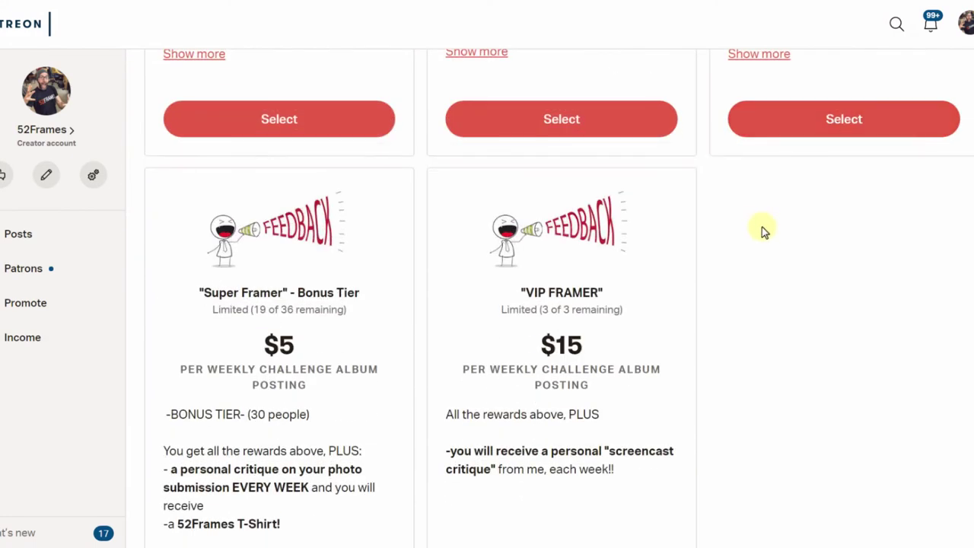
{"action": "left_click_drag", "start_coordinate": [262, 293], "coordinate": [338, 305]}
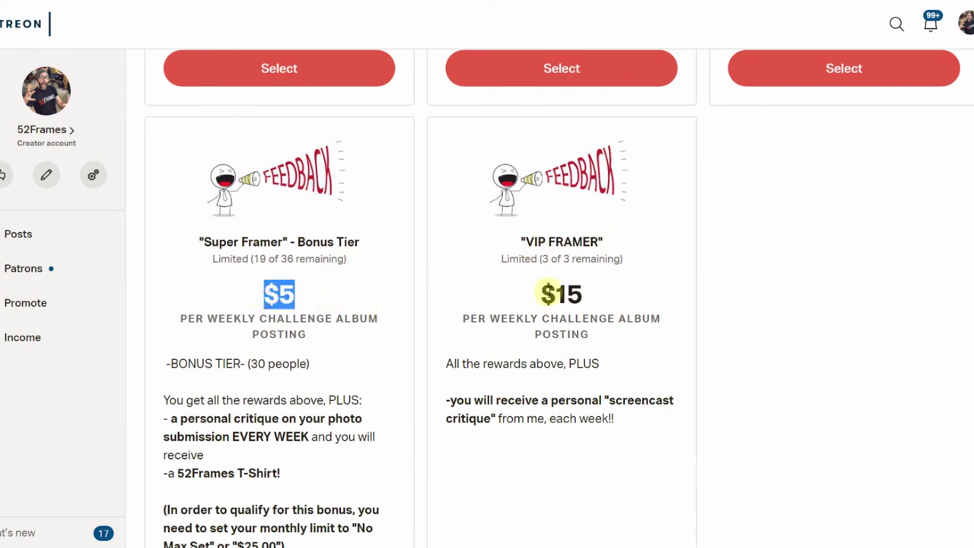
{"action": "mouse_move", "coordinate": [541, 294]}
{"action": "left_mouse_down"}
{"action": "mouse_move", "coordinate": [619, 291]}
{"action": "mouse_move", "coordinate": [526, 298]}
{"action": "left_mouse_up"}
{"action": "left_click", "coordinate": [619, 288]}
{"action": "left_click_drag", "start_coordinate": [307, 293], "coordinate": [247, 299]}
{"action": "scroll", "coordinate": [312, 303], "scroll_direction": "up", "scroll_amount": 5}
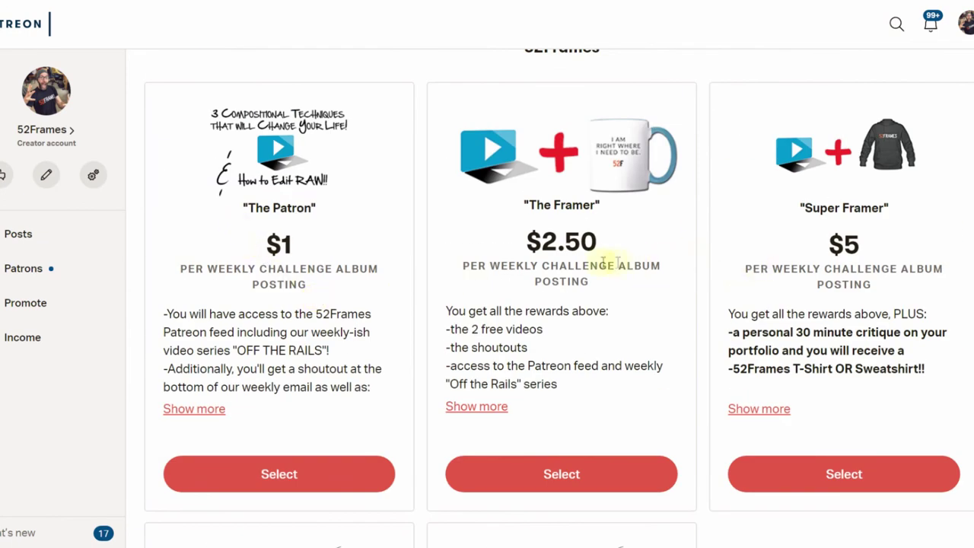
{"action": "scroll", "coordinate": [601, 264], "scroll_direction": "down", "scroll_amount": 4}
{"action": "scroll", "coordinate": [321, 343], "scroll_direction": "down", "scroll_amount": 2}
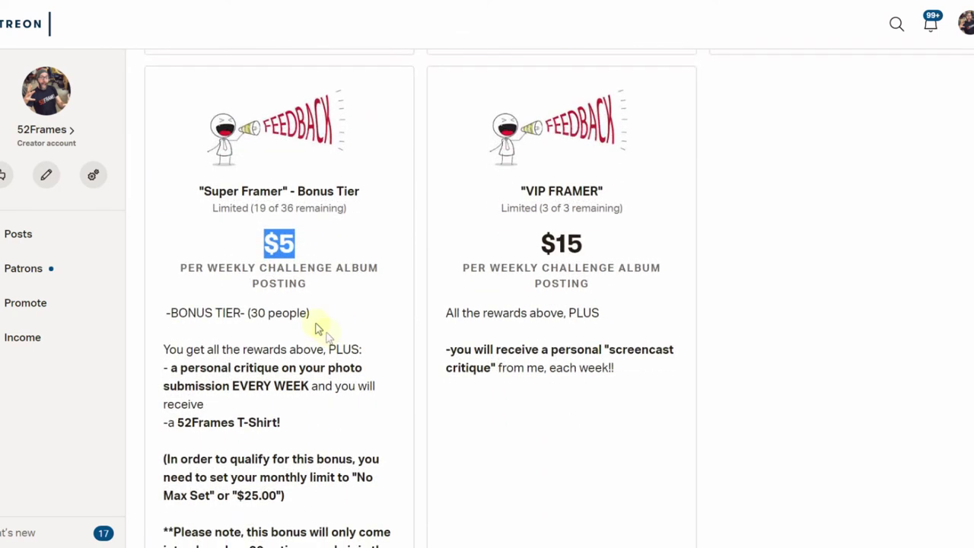
{"action": "left_click", "coordinate": [274, 242]}
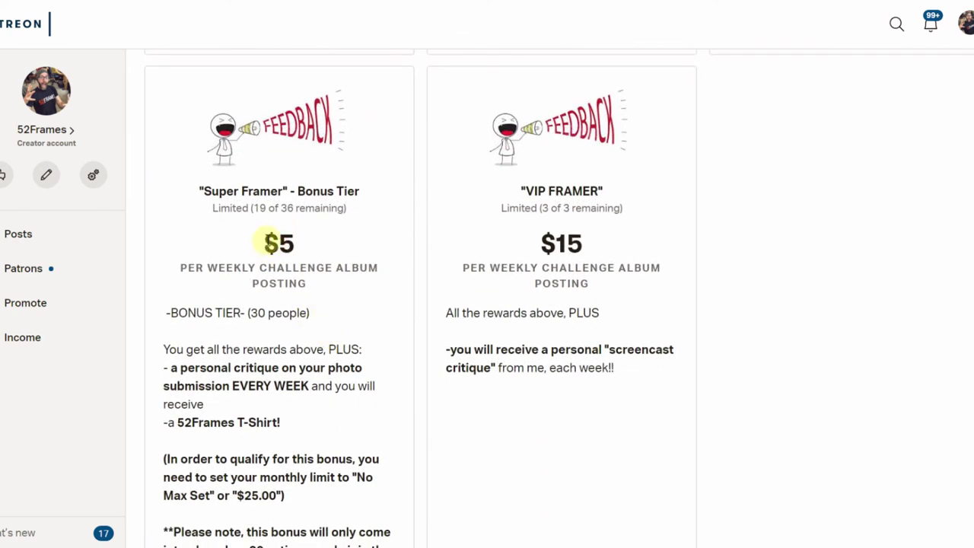
{"action": "left_click_drag", "start_coordinate": [268, 242], "coordinate": [304, 244]}
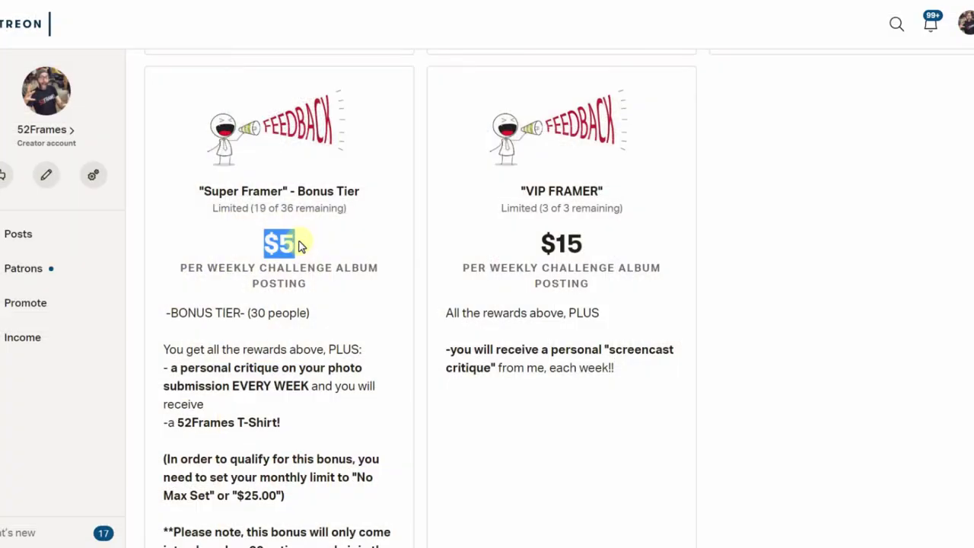
{"action": "double_click", "coordinate": [257, 207]}
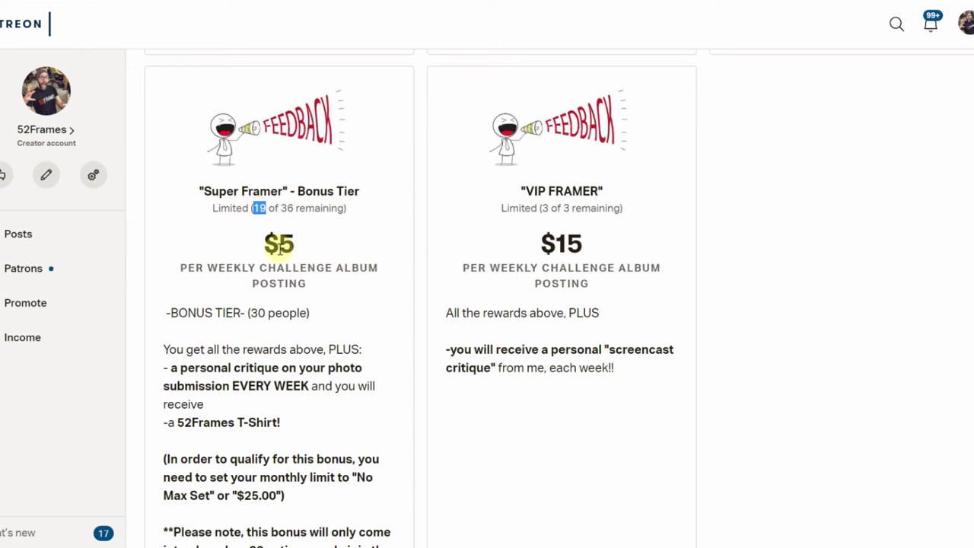
{"action": "left_click_drag", "start_coordinate": [265, 242], "coordinate": [334, 251]}
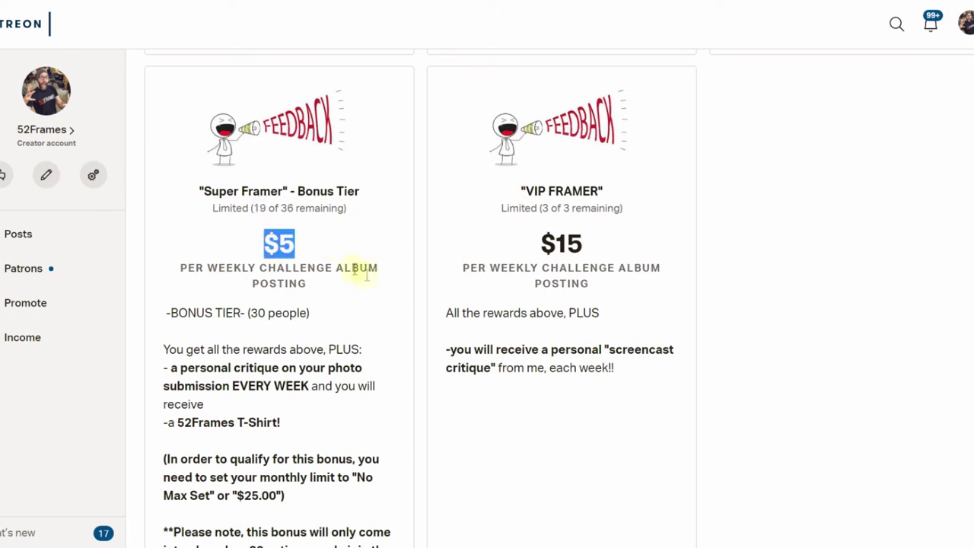
{"action": "scroll", "coordinate": [643, 322], "scroll_direction": "up", "scroll_amount": 7}
{"action": "scroll", "coordinate": [656, 317], "scroll_direction": "up", "scroll_amount": 2}
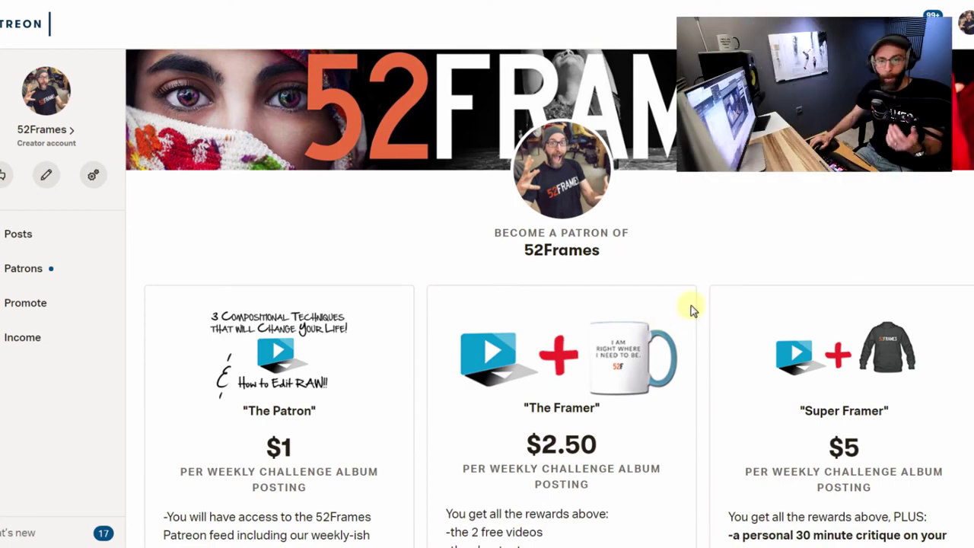
{"action": "scroll", "coordinate": [690, 304], "scroll_direction": "down", "scroll_amount": 8}
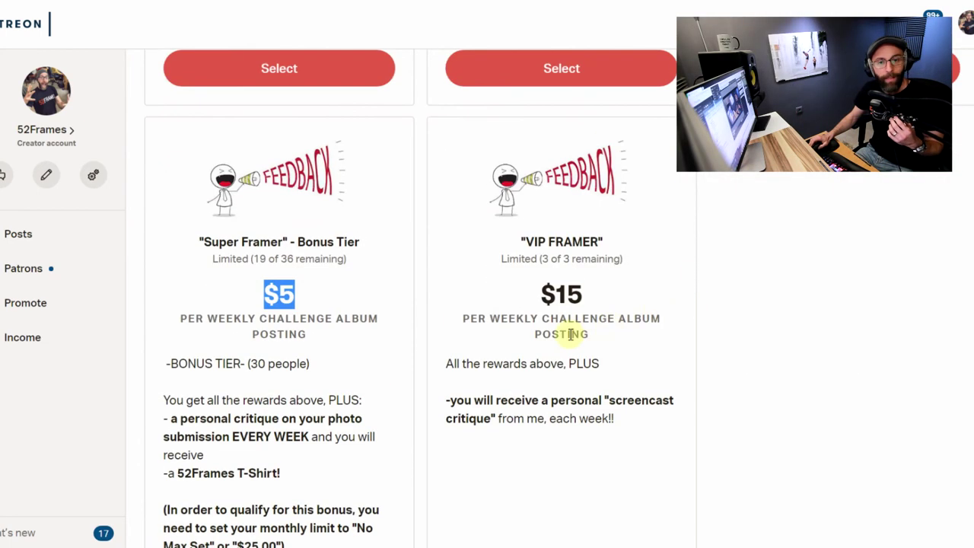
{"action": "left_click", "coordinate": [255, 283]}
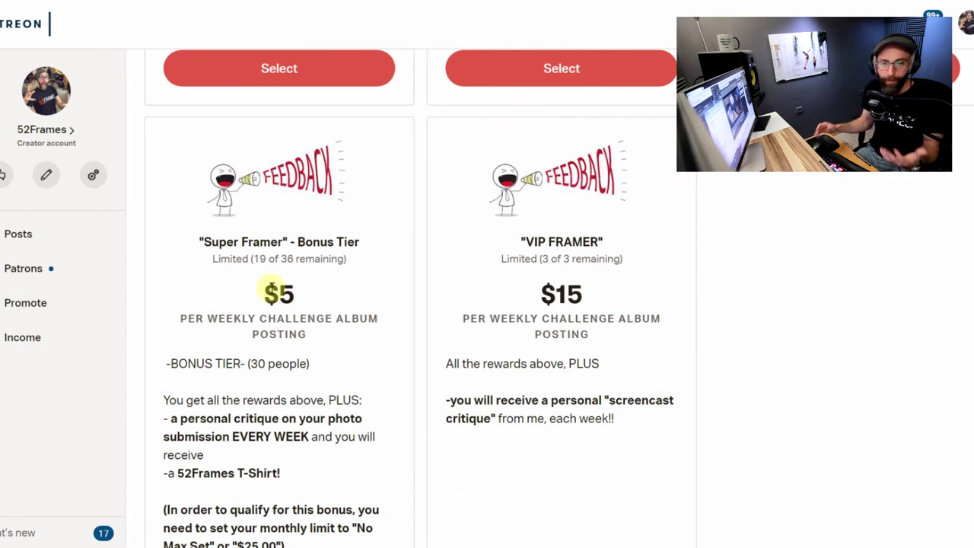
{"action": "scroll", "coordinate": [631, 376], "scroll_direction": "up", "scroll_amount": 6}
{"action": "scroll", "coordinate": [620, 390], "scroll_direction": "up", "scroll_amount": 2}
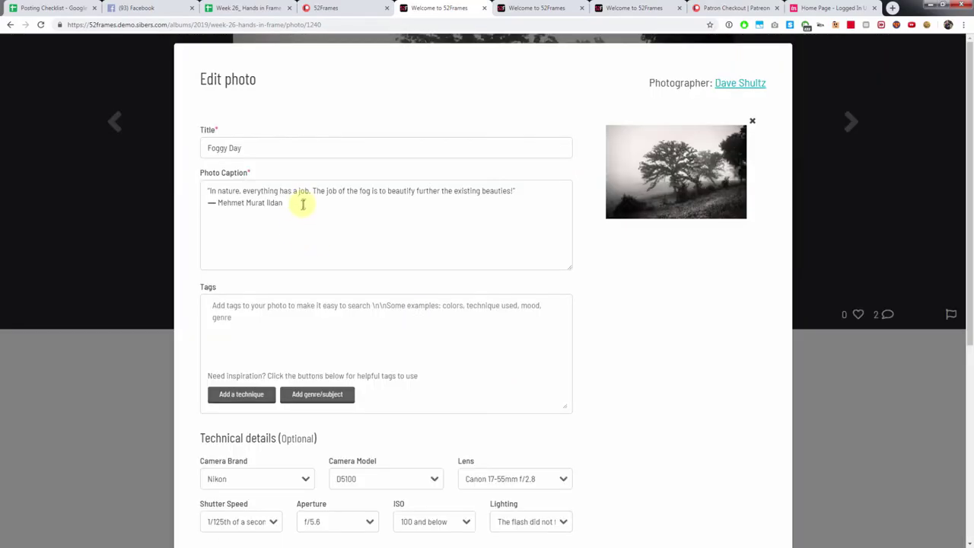
{"action": "left_click", "coordinate": [302, 202]}
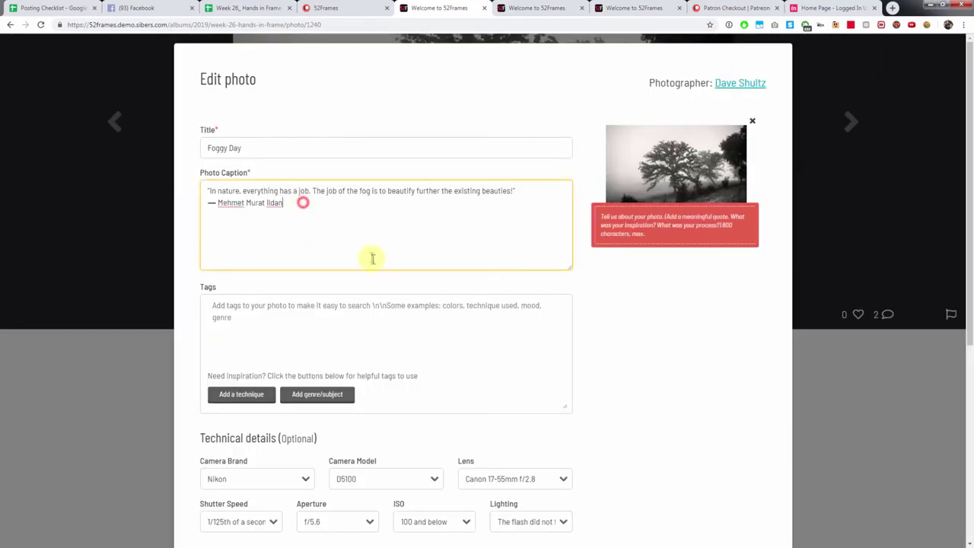
{"action": "scroll", "coordinate": [366, 265], "scroll_direction": "down", "scroll_amount": 1}
{"action": "left_click", "coordinate": [366, 264]}
{"action": "scroll", "coordinate": [365, 276], "scroll_direction": "down", "scroll_amount": 1}
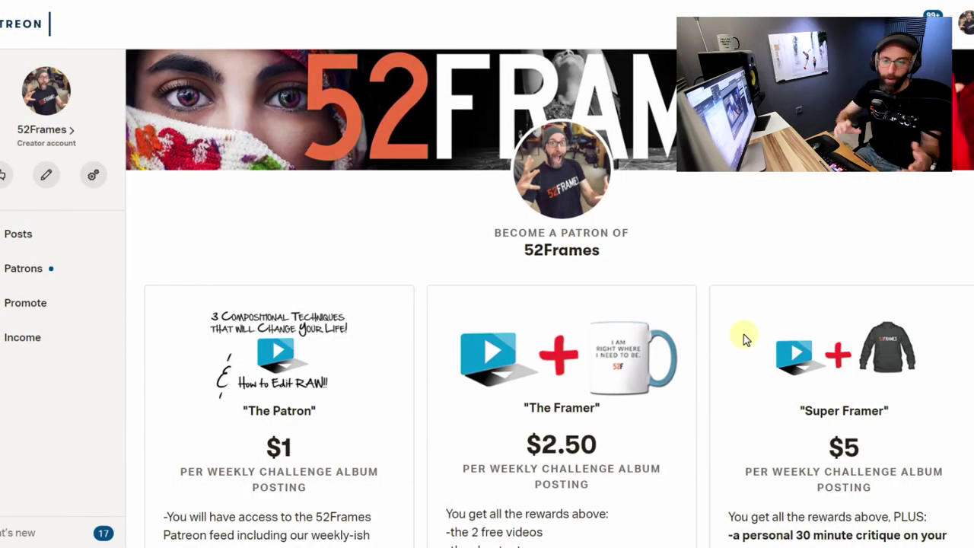
{"action": "scroll", "coordinate": [616, 358], "scroll_direction": "down", "scroll_amount": 1}
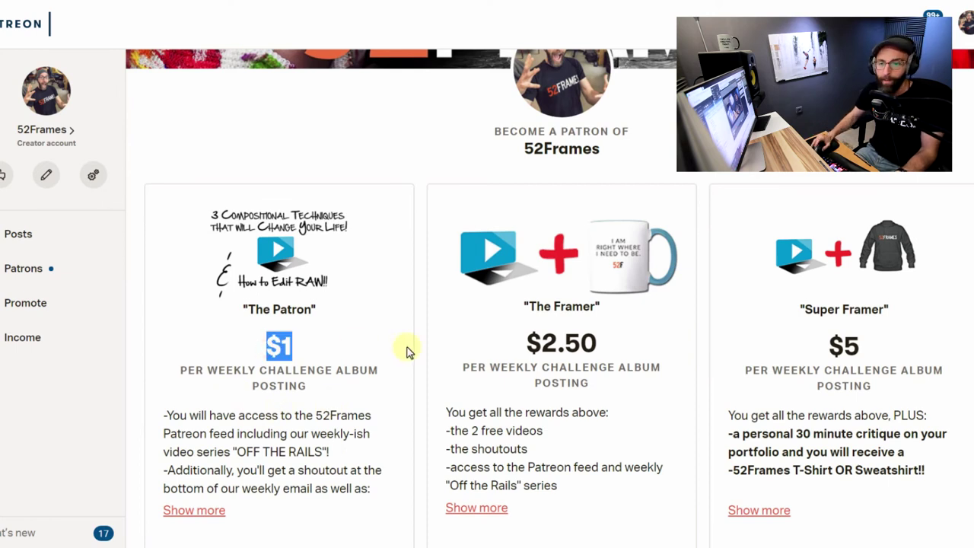
{"action": "left_click", "coordinate": [378, 347]}
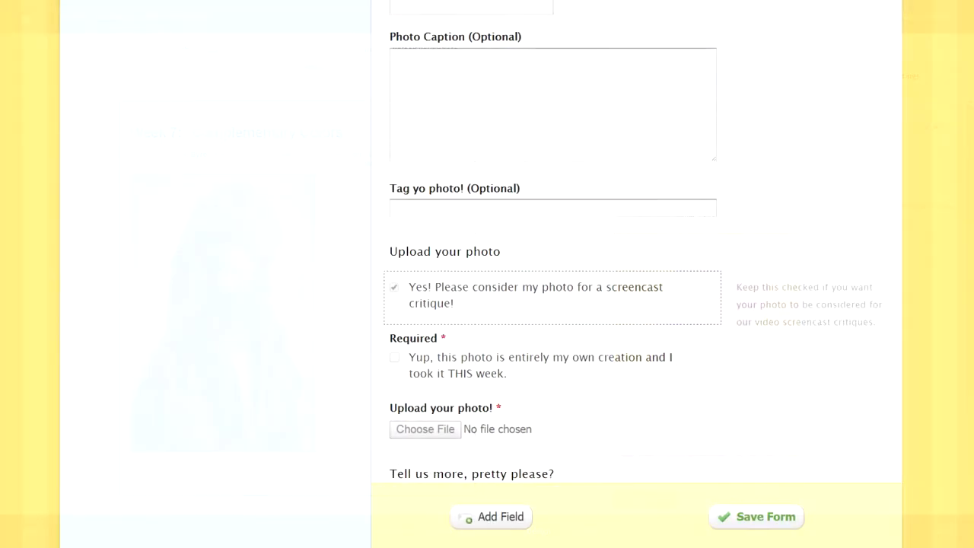
Open the Shooting and Processing checkbox field's options in the submission form builder
{"action": "scroll", "coordinate": [636, 251], "scroll_direction": "down", "scroll_amount": 8}
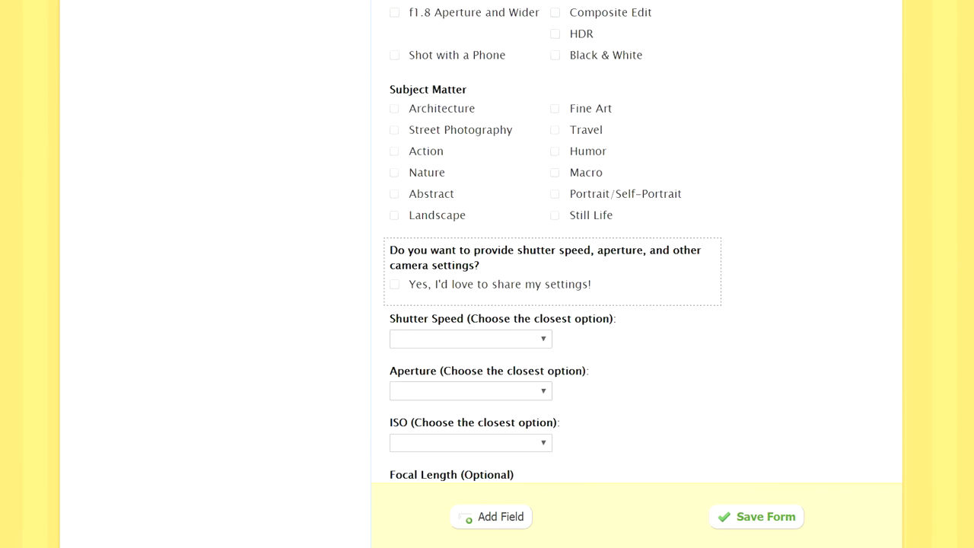
{"action": "scroll", "coordinate": [636, 251], "scroll_direction": "up", "scroll_amount": 3}
{"action": "left_click", "coordinate": [551, 244]}
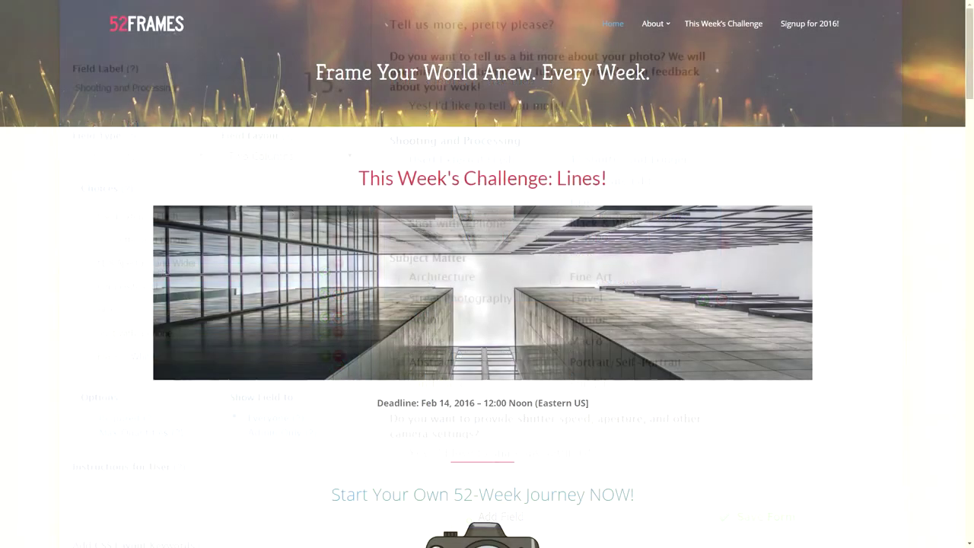
{"action": "scroll", "coordinate": [487, 304], "scroll_direction": "down", "scroll_amount": 2}
{"action": "scroll", "coordinate": [487, 304], "scroll_direction": "down", "scroll_amount": 5}
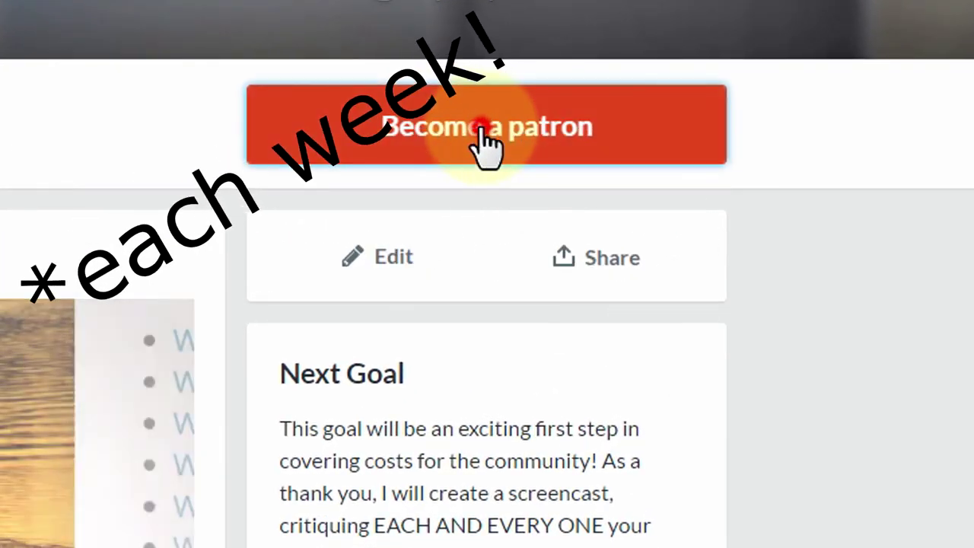
Start a 52Frames pledge and pick the $10.00+ per month tier, editing its amount
{"action": "left_click", "coordinate": [480, 131]}
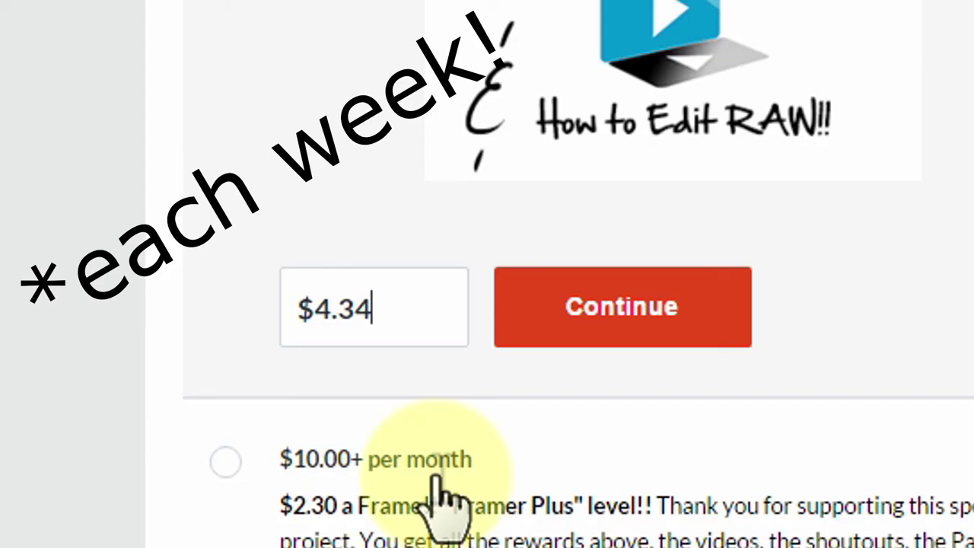
{"action": "scroll", "coordinate": [437, 483], "scroll_direction": "down", "scroll_amount": 2}
{"action": "left_click", "coordinate": [373, 395]}
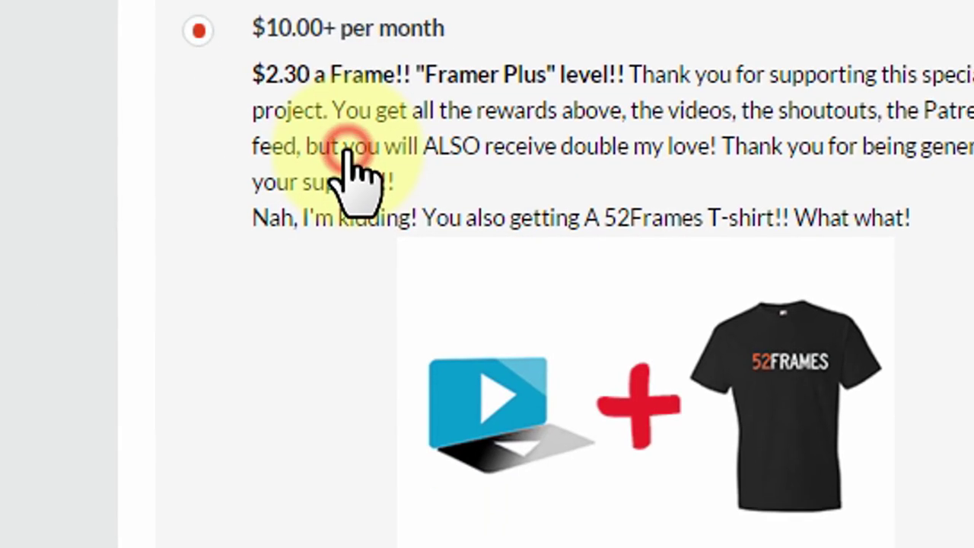
{"action": "left_click", "coordinate": [338, 380]}
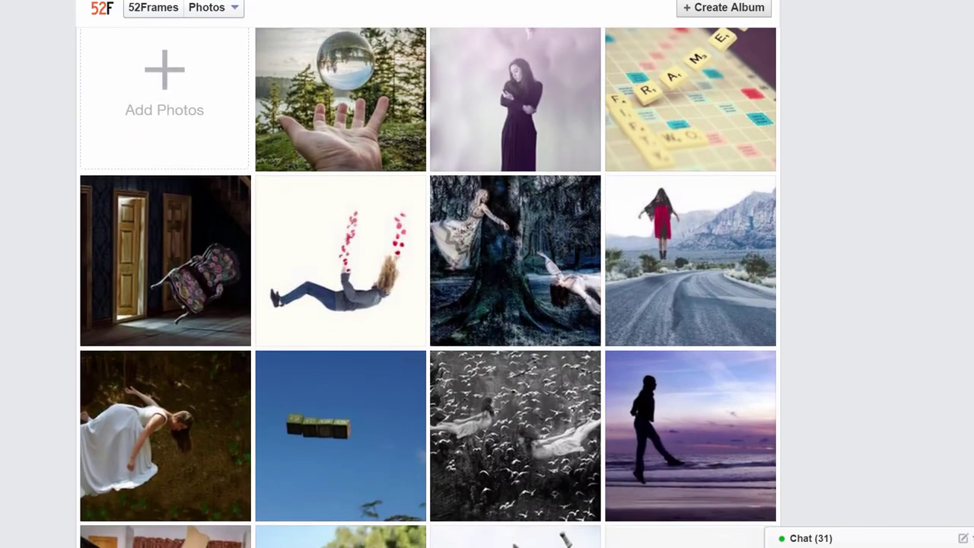
{"action": "scroll", "coordinate": [427, 292], "scroll_direction": "down", "scroll_amount": 5}
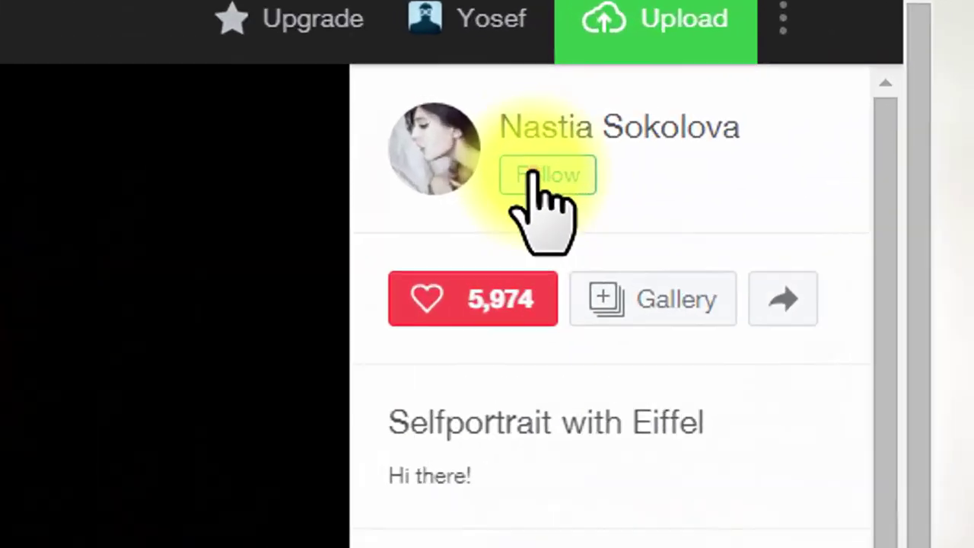
Follow the photographer of the Eiffel self-portrait
{"action": "left_click", "coordinate": [785, 84]}
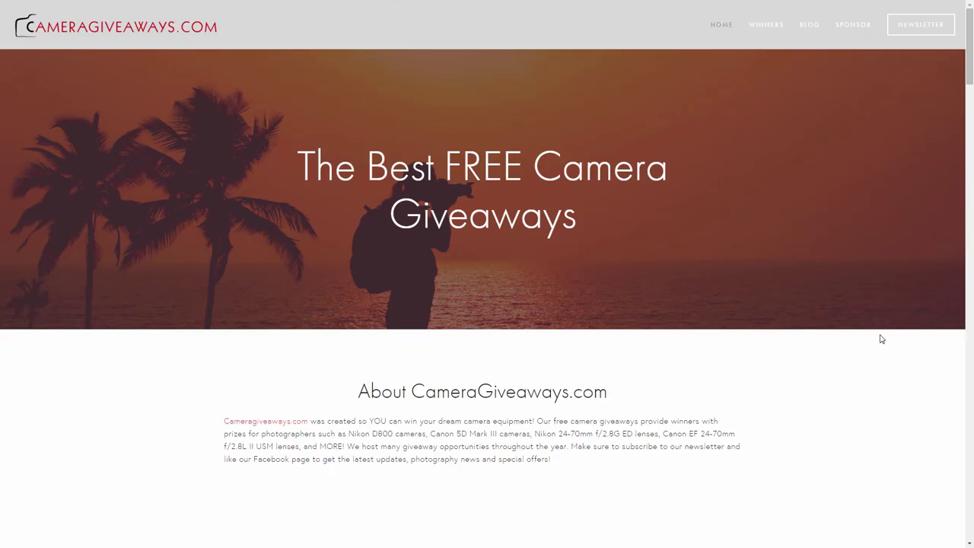
{"action": "scroll", "coordinate": [881, 338], "scroll_direction": "down", "scroll_amount": 6}
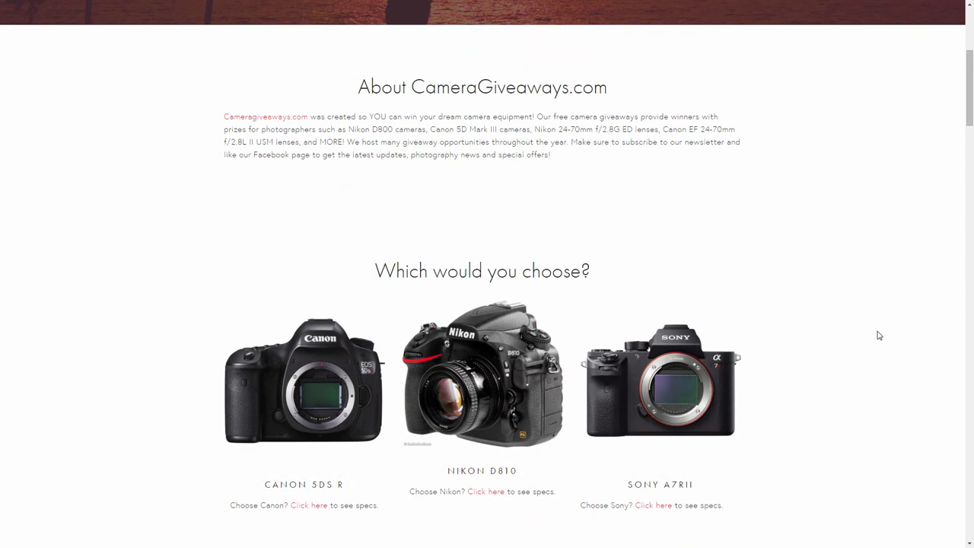